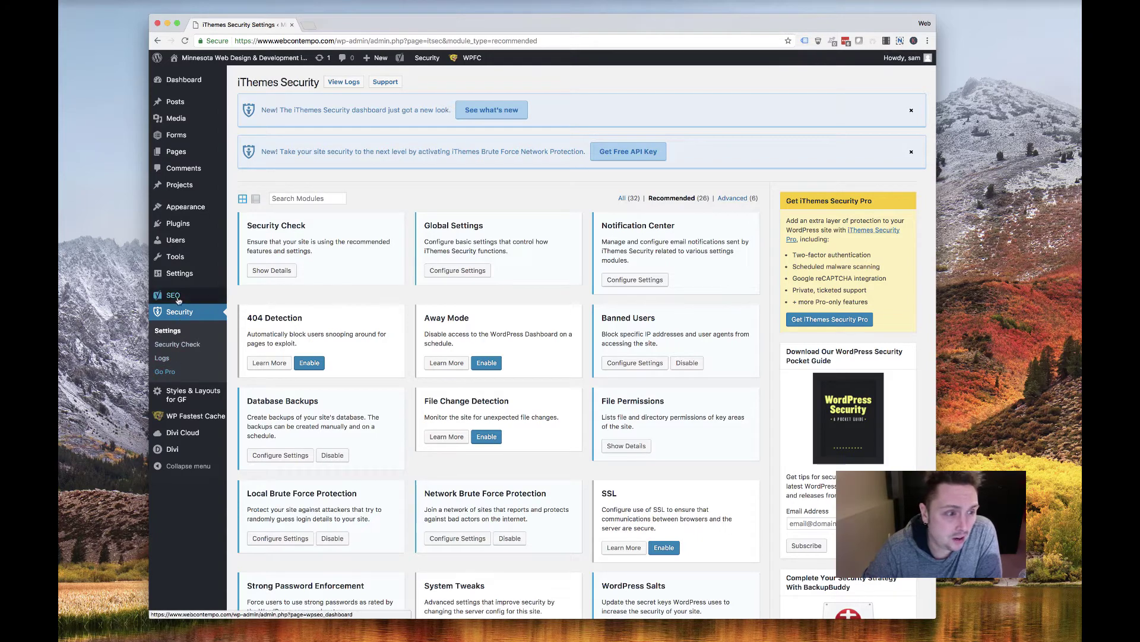
# Open the iThemes Security settings and enable the System Tweaks module
pyautogui.click(166, 328)
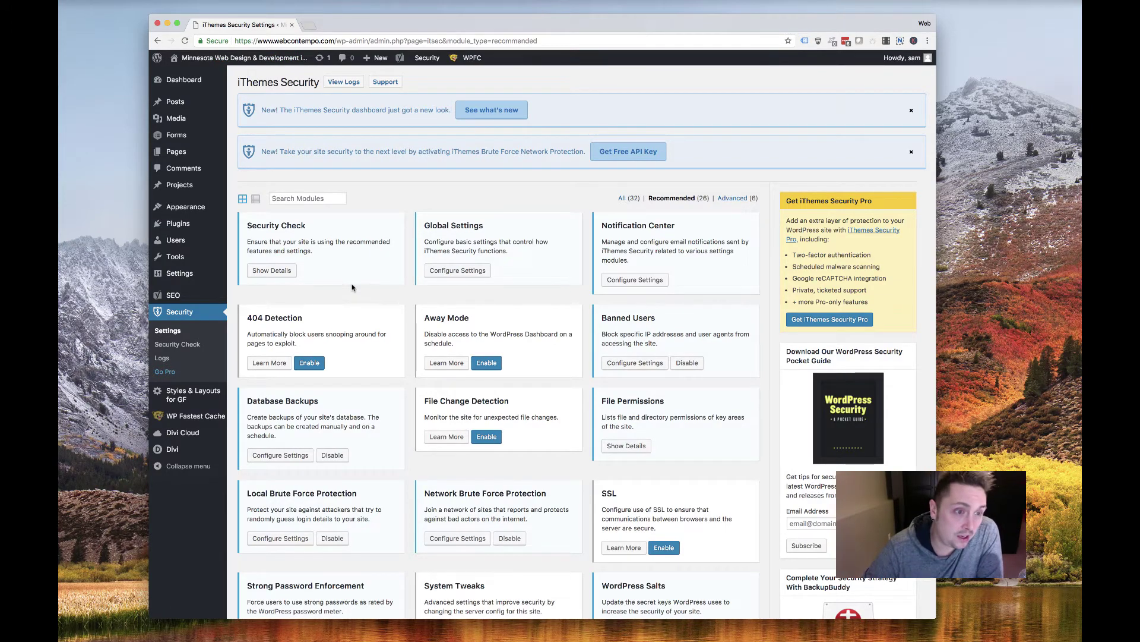
pyautogui.scroll(-5, 351, 288)
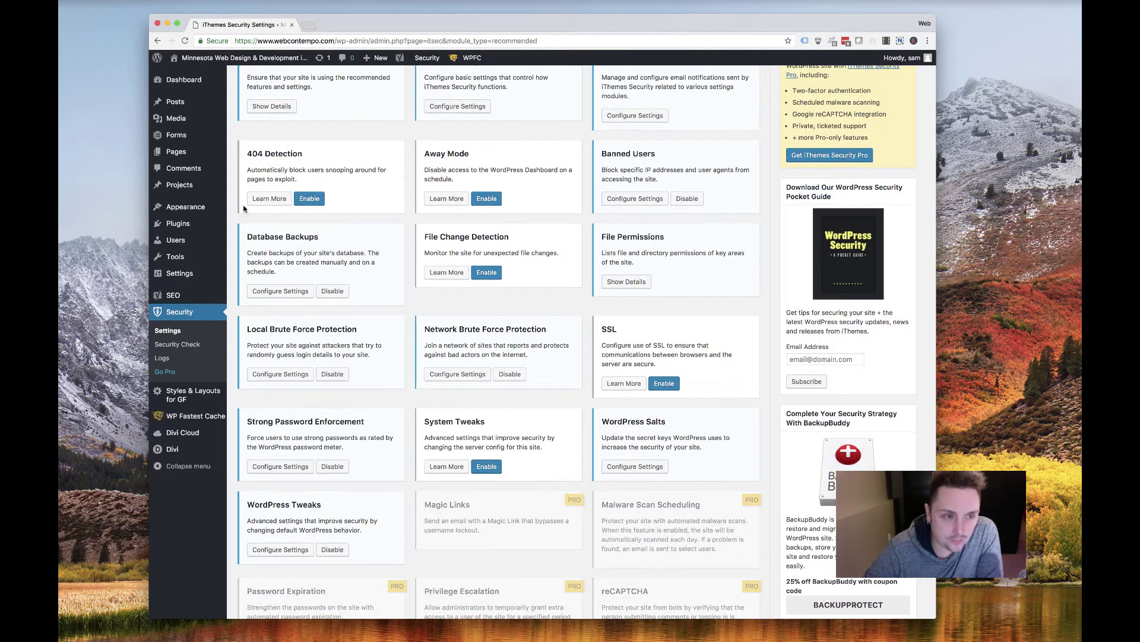
pyautogui.scroll(5, 291, 219)
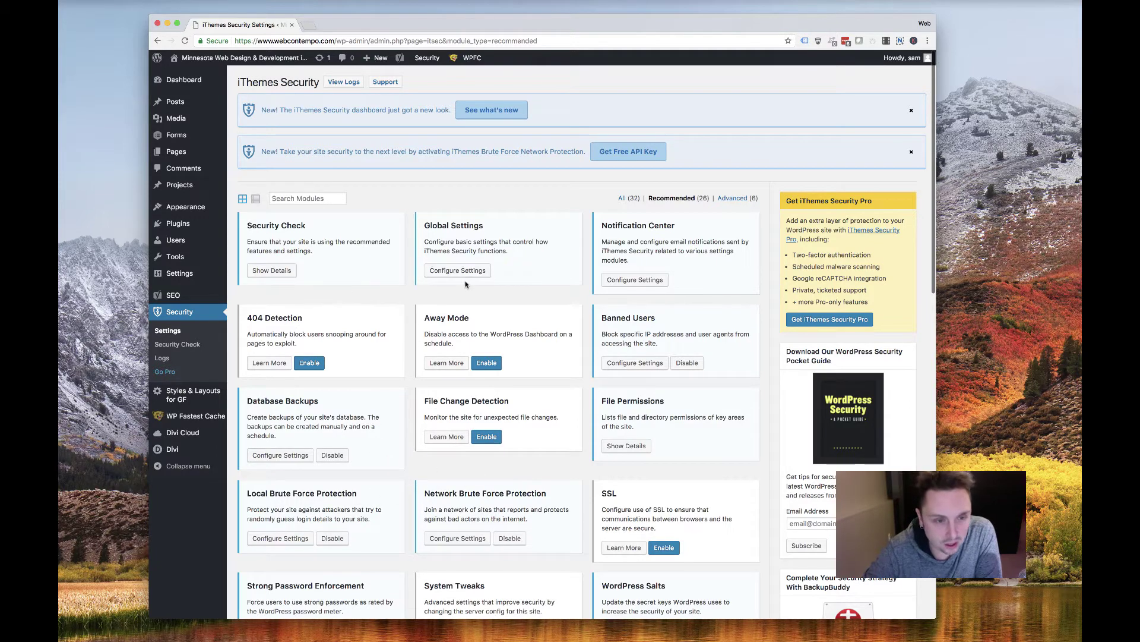
pyautogui.scroll(-3, 356, 300)
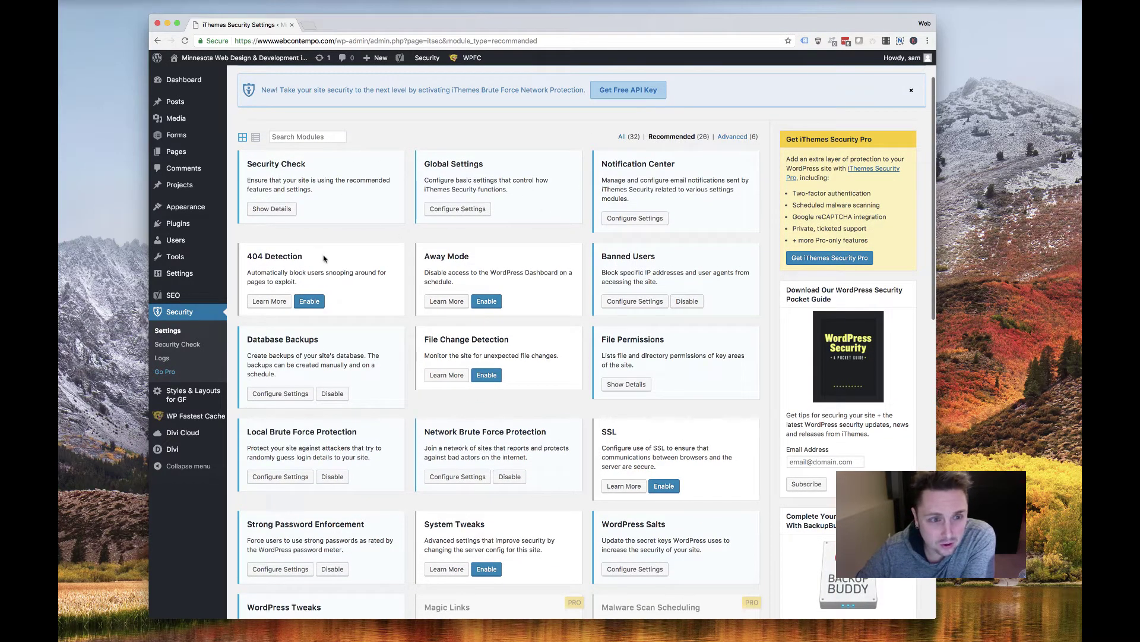
pyautogui.scroll(-5, 295, 343)
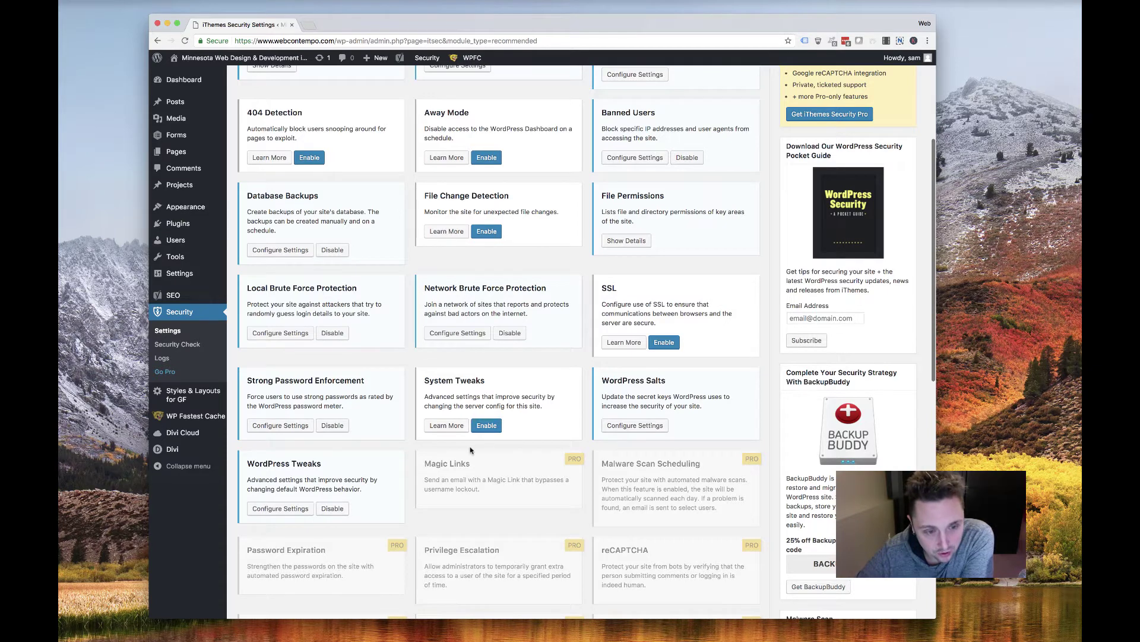
pyautogui.click(486, 425)
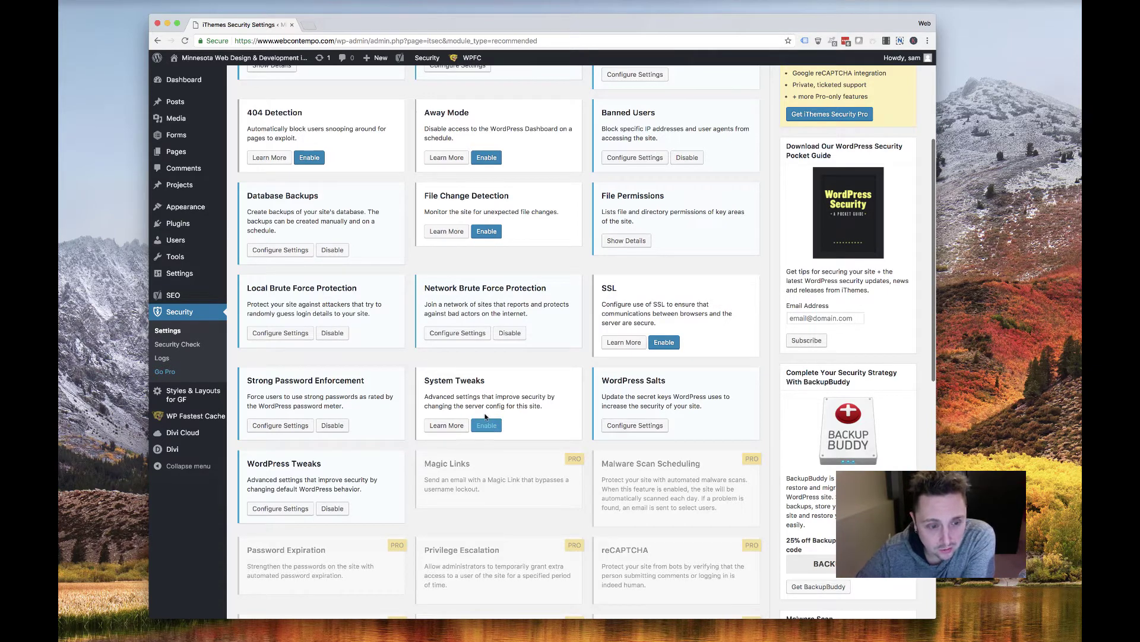
pyautogui.click(469, 425)
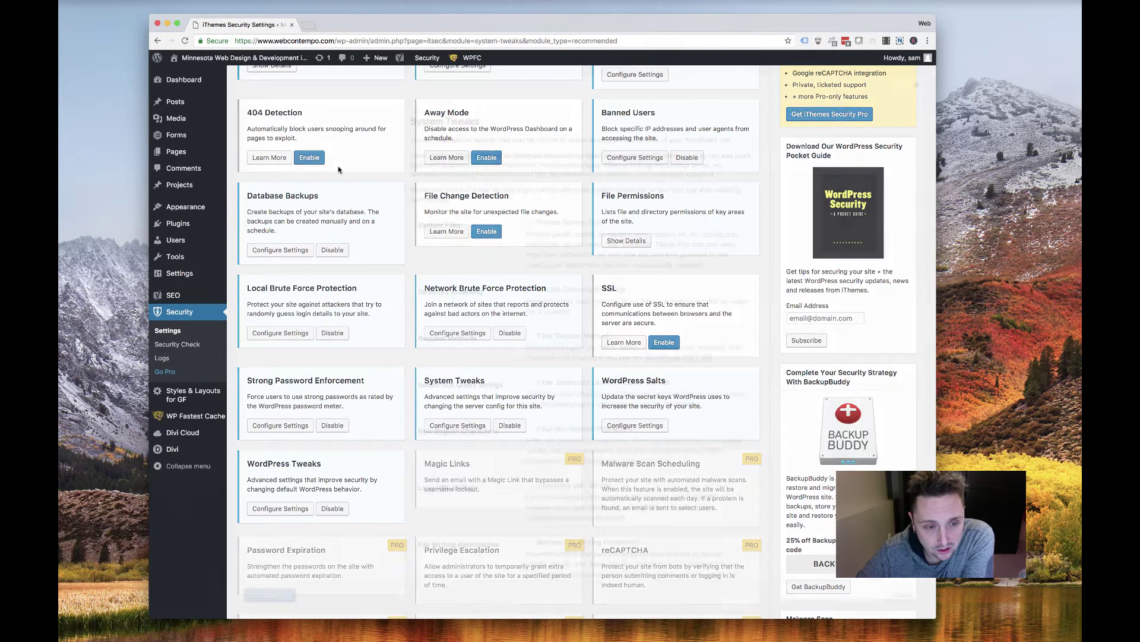
# Turn on Protect System Files, Disable Directory Browsing, Filter Request Methods and Filter Suspicious Query Strings in the URL
pyautogui.click(547, 226)
pyautogui.click(553, 291)
pyautogui.click(545, 336)
pyautogui.click(559, 383)
# Turn on Filter Non-English Characters, Filter Long URL Strings and Remove File Writing Permissions in System Tweaks
pyautogui.scroll(-3, 560, 385)
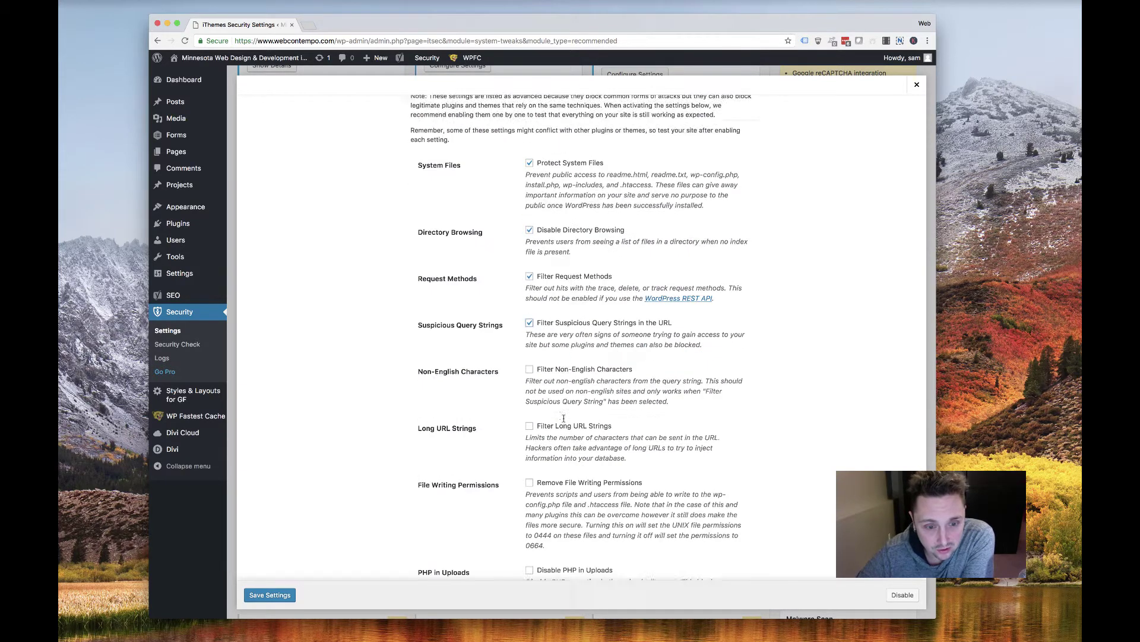
pyautogui.click(554, 347)
pyautogui.click(561, 402)
pyautogui.click(563, 458)
# Disable PHP execution in uploads, plugins and themes in System Tweaks
pyautogui.scroll(-3, 564, 469)
pyautogui.click(573, 444)
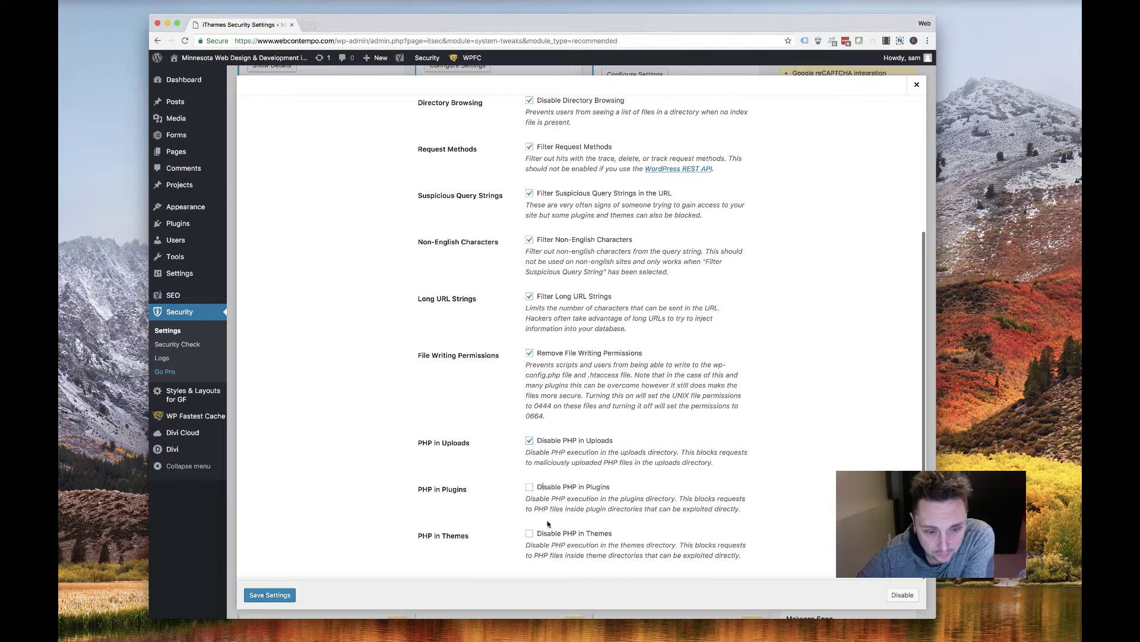
pyautogui.click(538, 533)
pyautogui.click(561, 489)
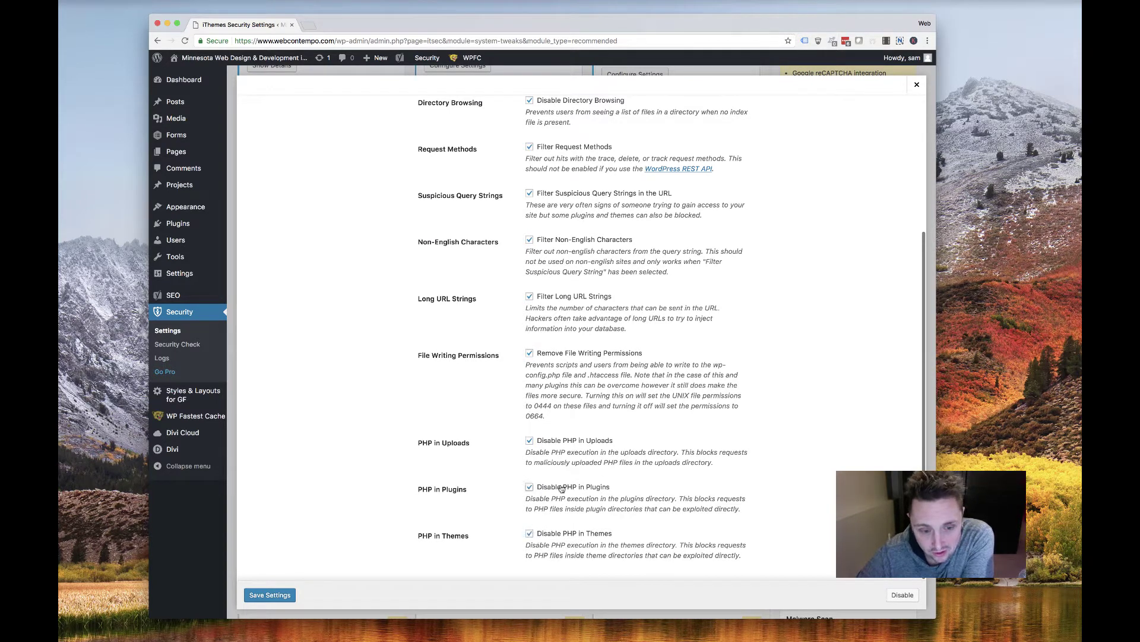
# Review the selected System Tweaks options and save the module's settings
pyautogui.scroll(5, 580, 351)
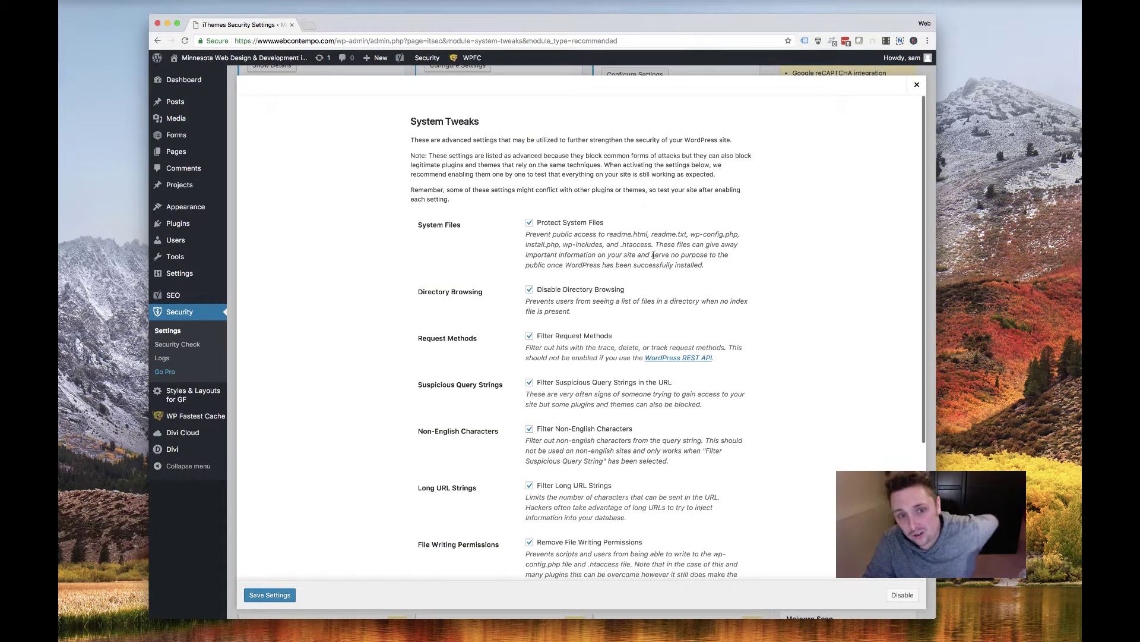
pyautogui.moveTo(635, 228)
pyautogui.mouseDown()
pyautogui.moveTo(647, 279)
pyautogui.moveTo(640, 226)
pyautogui.mouseUp()
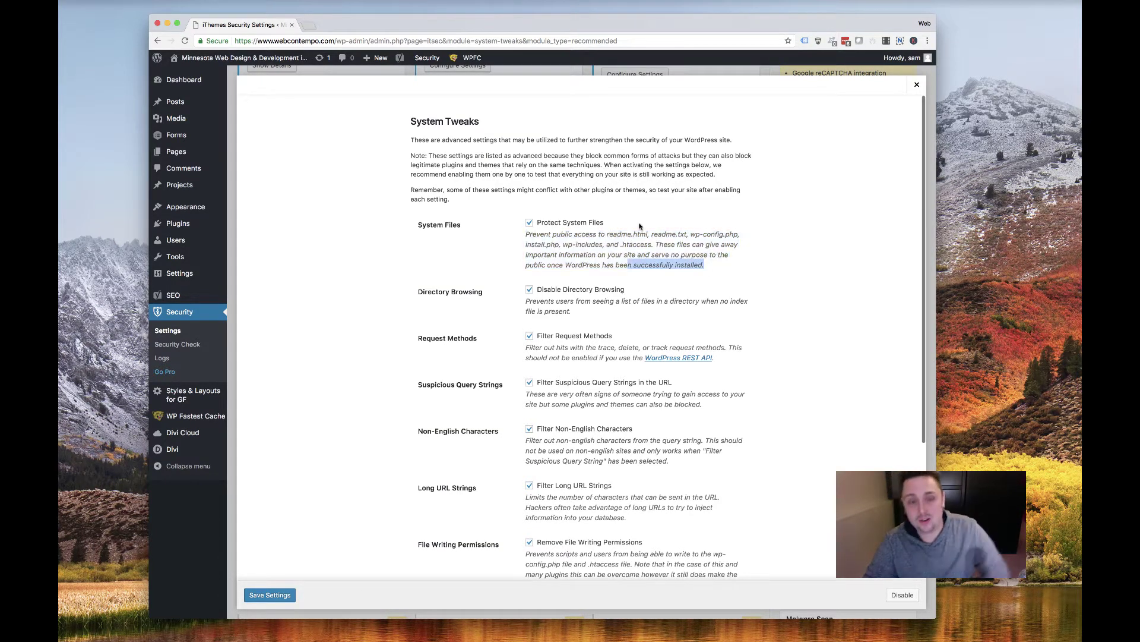
pyautogui.doubleClick(633, 243)
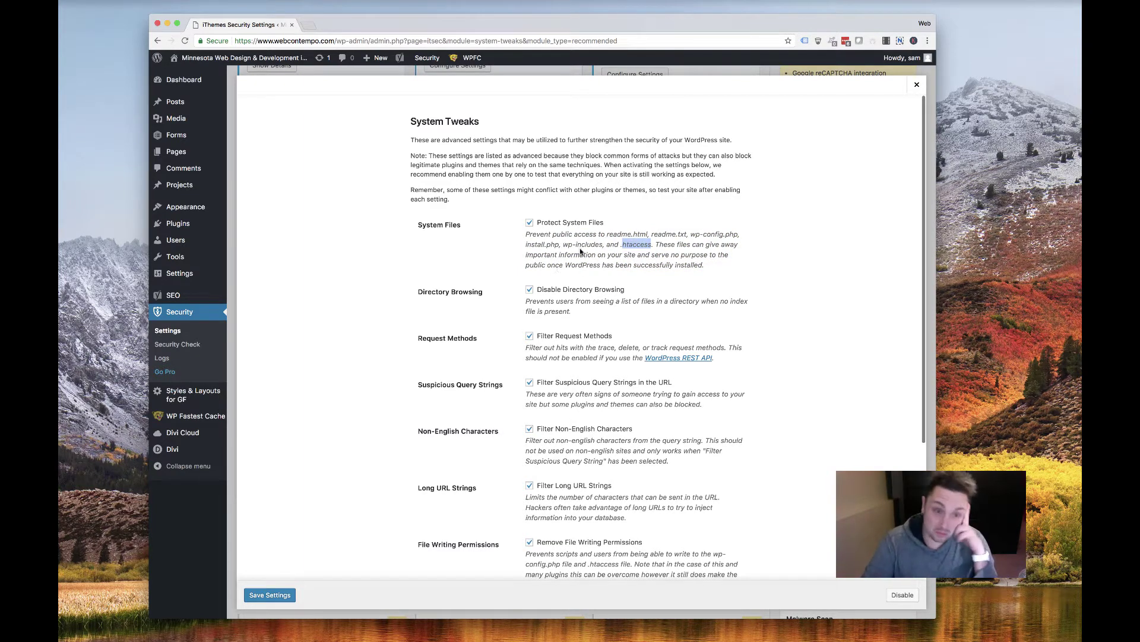
pyautogui.doubleClick(558, 291)
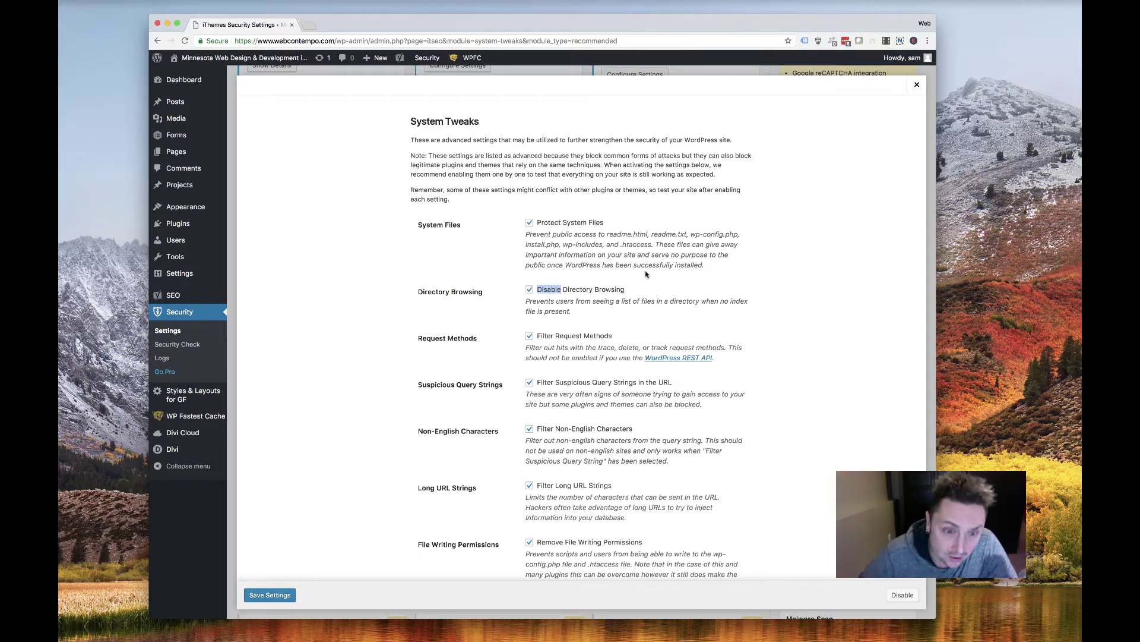
pyautogui.scroll(-3, 597, 354)
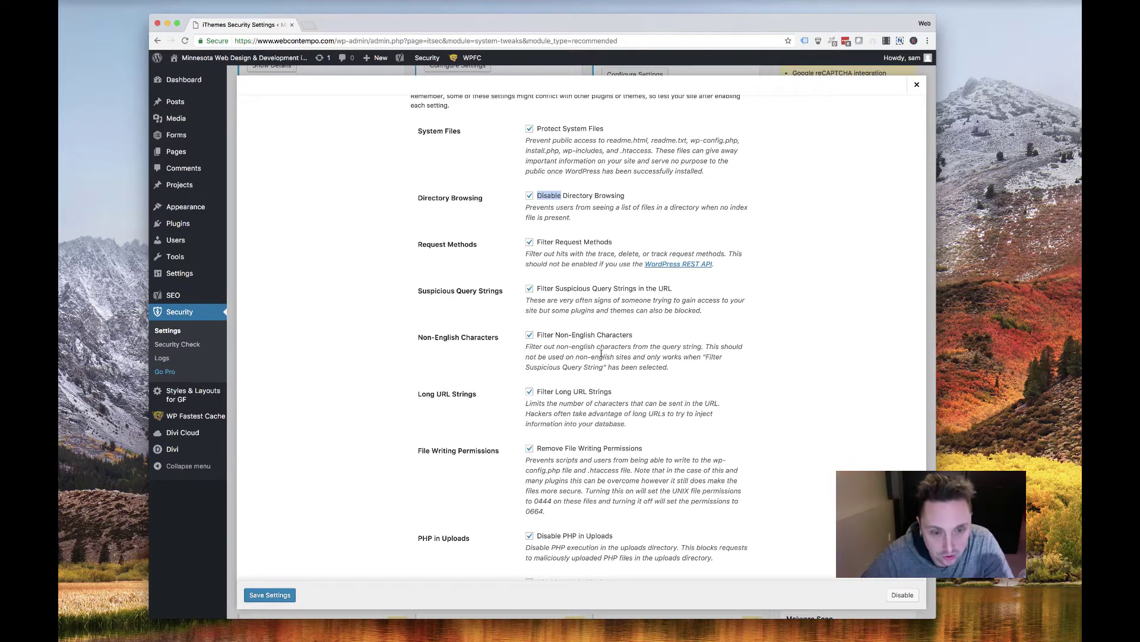
pyautogui.scroll(-3, 609, 362)
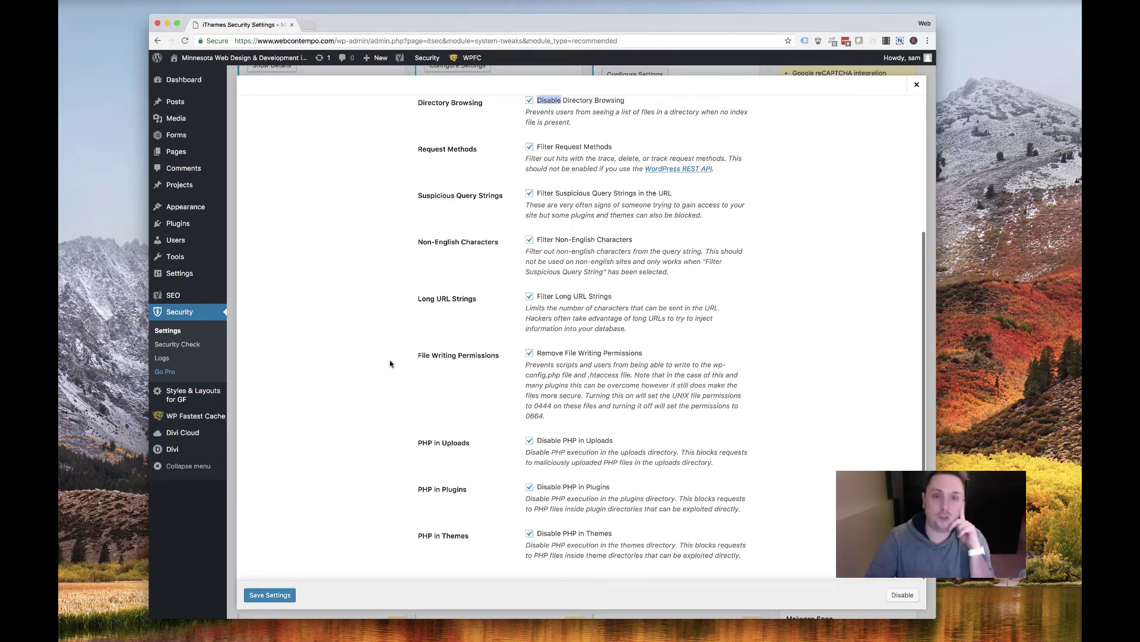
pyautogui.scroll(5, 389, 364)
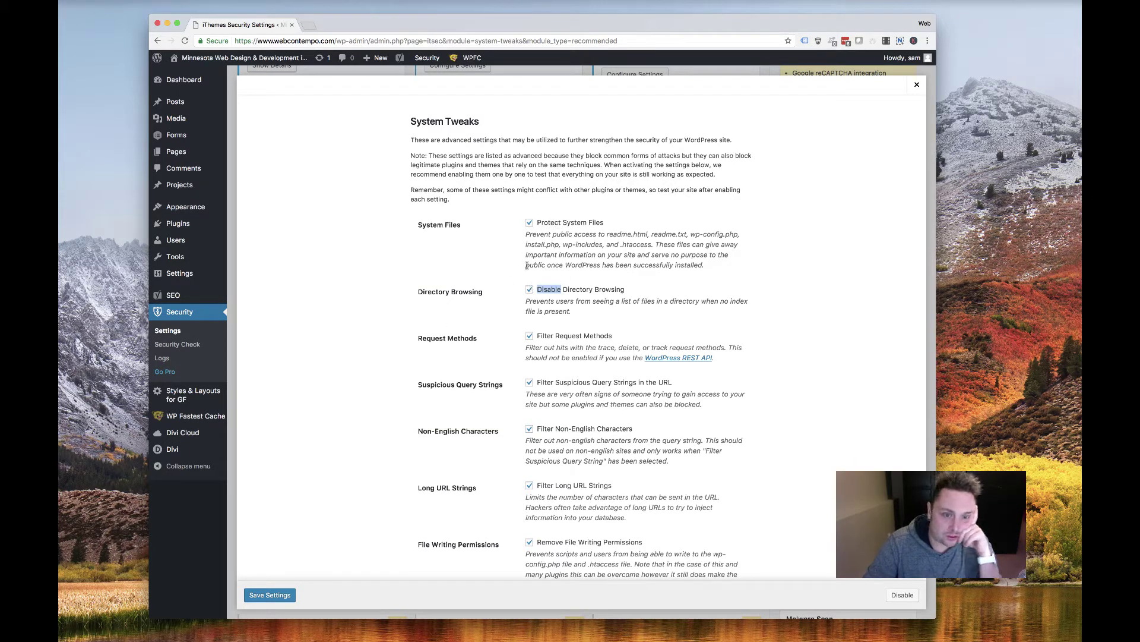
pyautogui.scroll(-5, 515, 288)
pyautogui.click(287, 595)
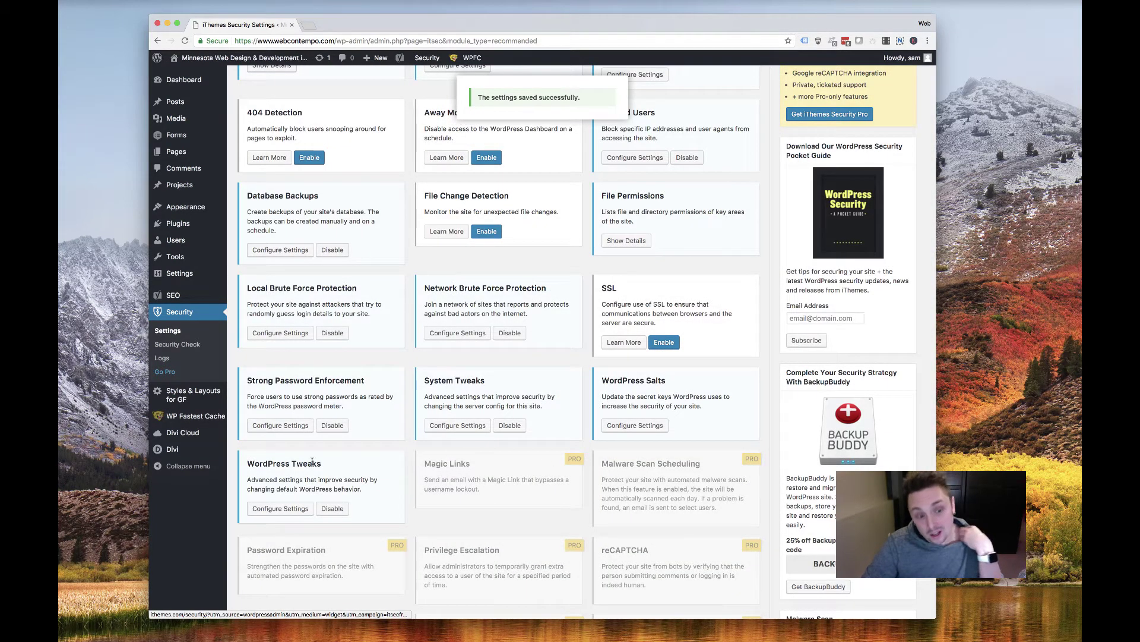
# In the WordPress Tweaks settings, turn on removal of the Windows Live Writer and RSD headers, plus Reduce Comment Spam
pyautogui.scroll(1, 305, 469)
pyautogui.click(280, 509)
pyautogui.click(564, 225)
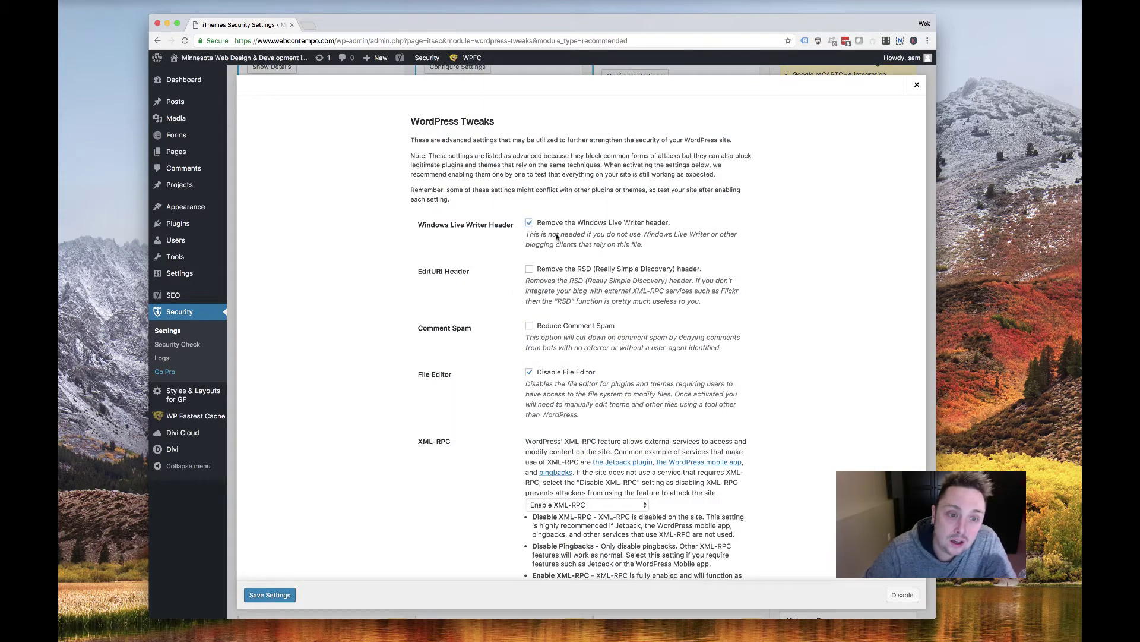
pyautogui.click(553, 271)
pyautogui.click(553, 330)
pyautogui.click(527, 373)
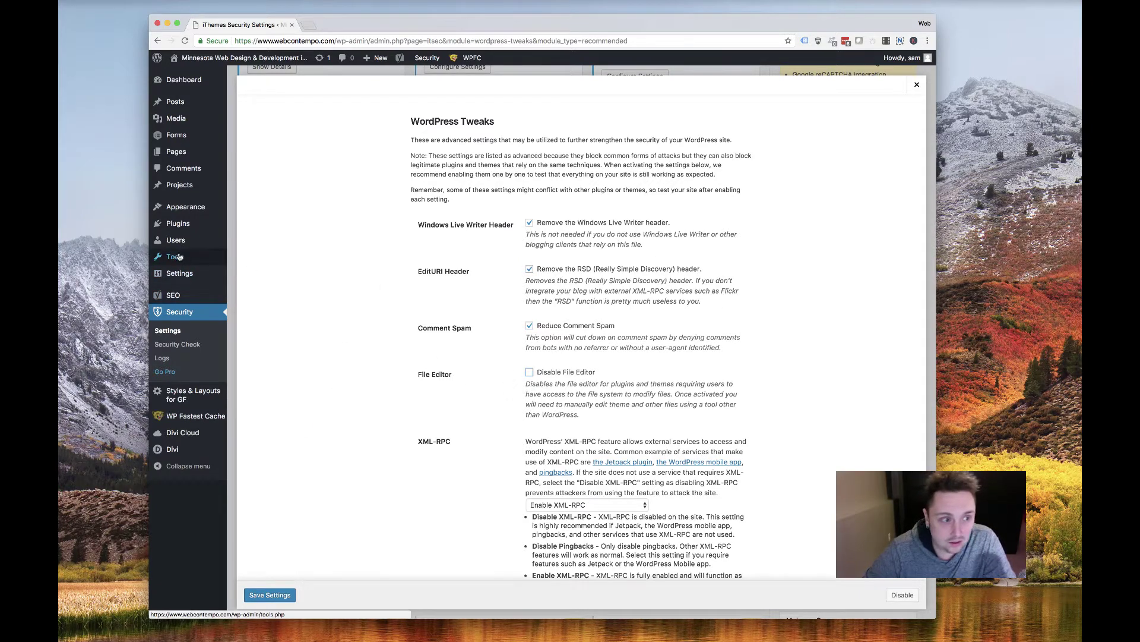
pyautogui.moveTo(196, 207)
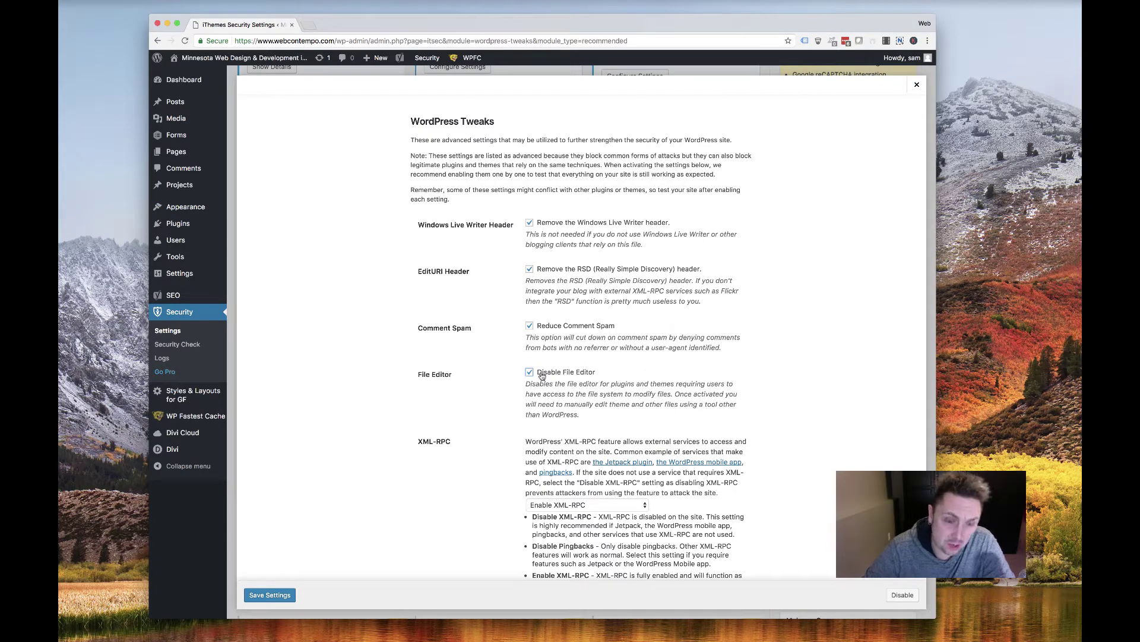
pyautogui.doubleClick(542, 375)
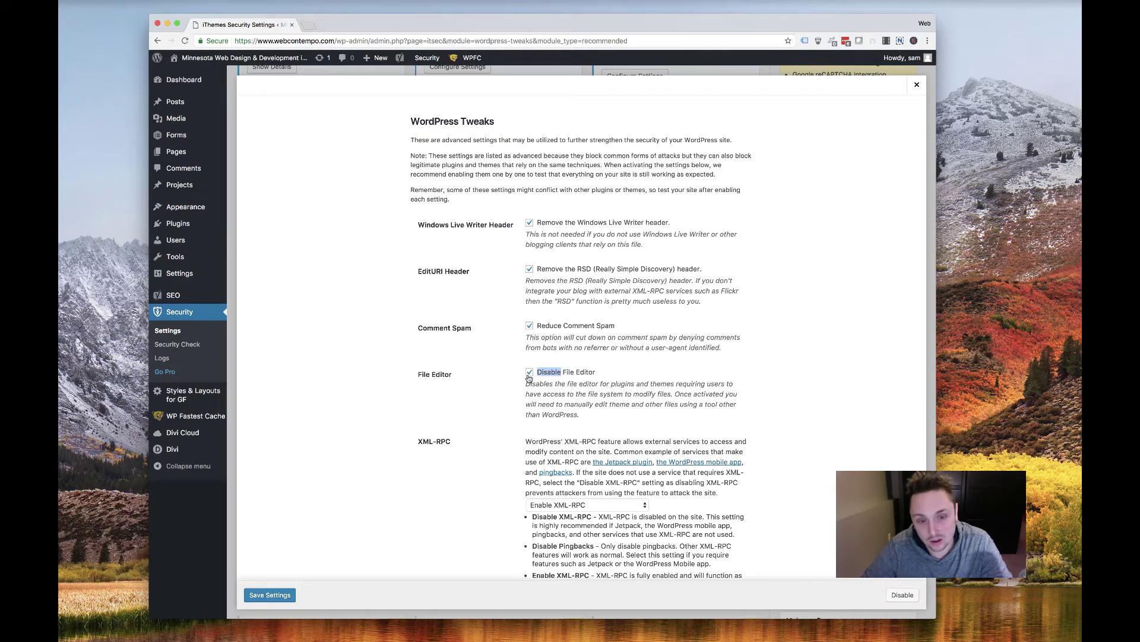
# Set XML-RPC to Disable XML-RPC (recommended) and the REST API to Restricted Access (recommended)
pyautogui.scroll(-4, 529, 380)
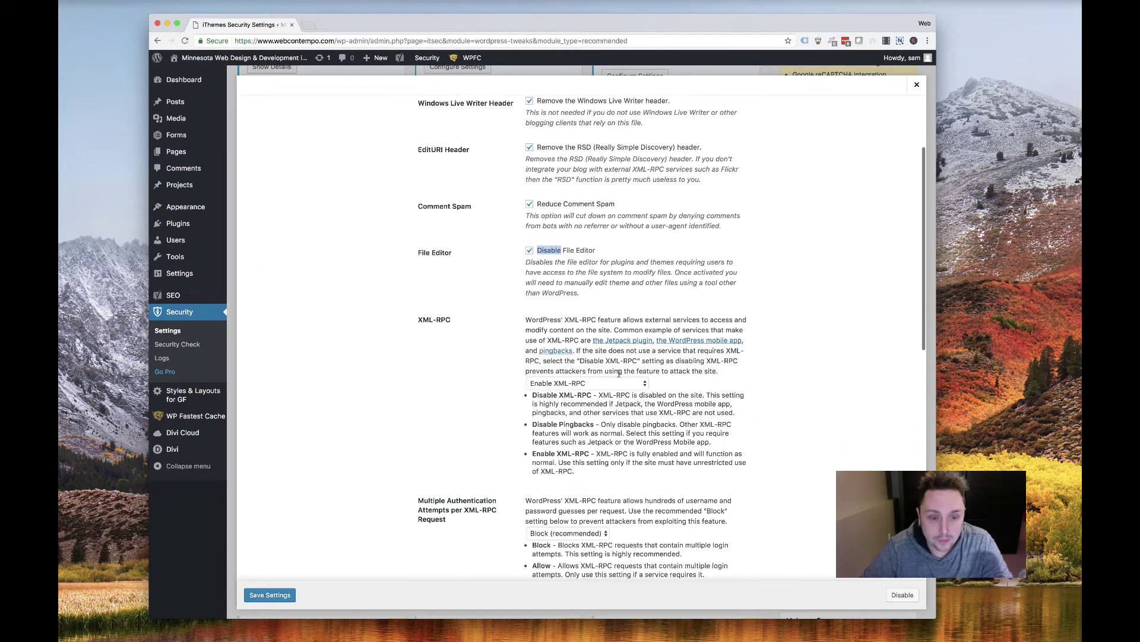
pyautogui.click(618, 383)
pyautogui.click(553, 363)
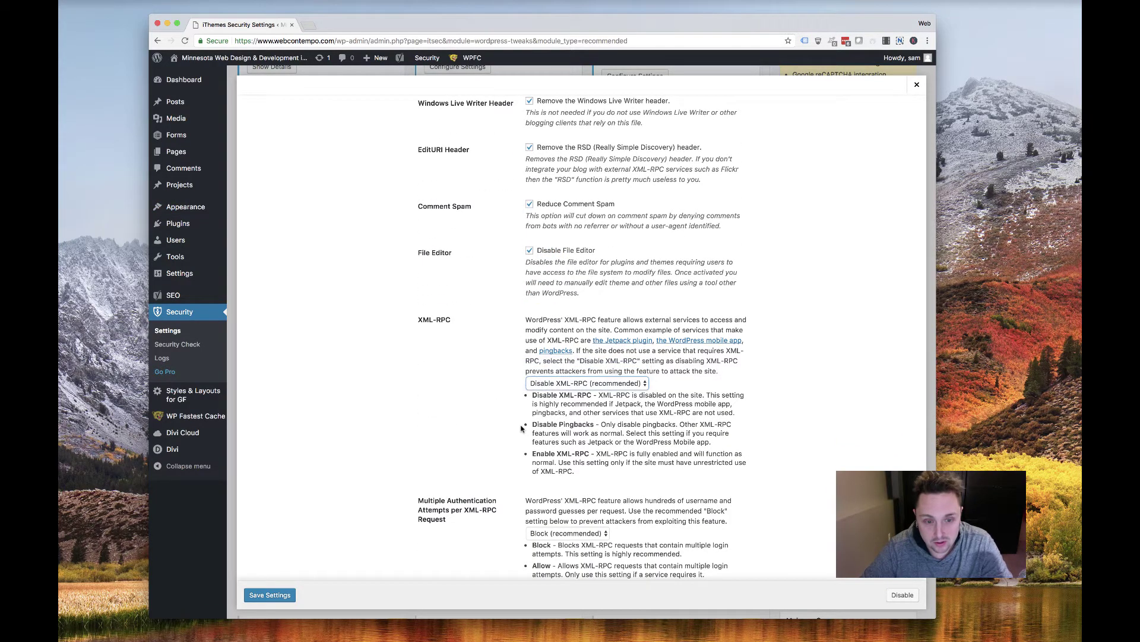
pyautogui.scroll(-6, 521, 428)
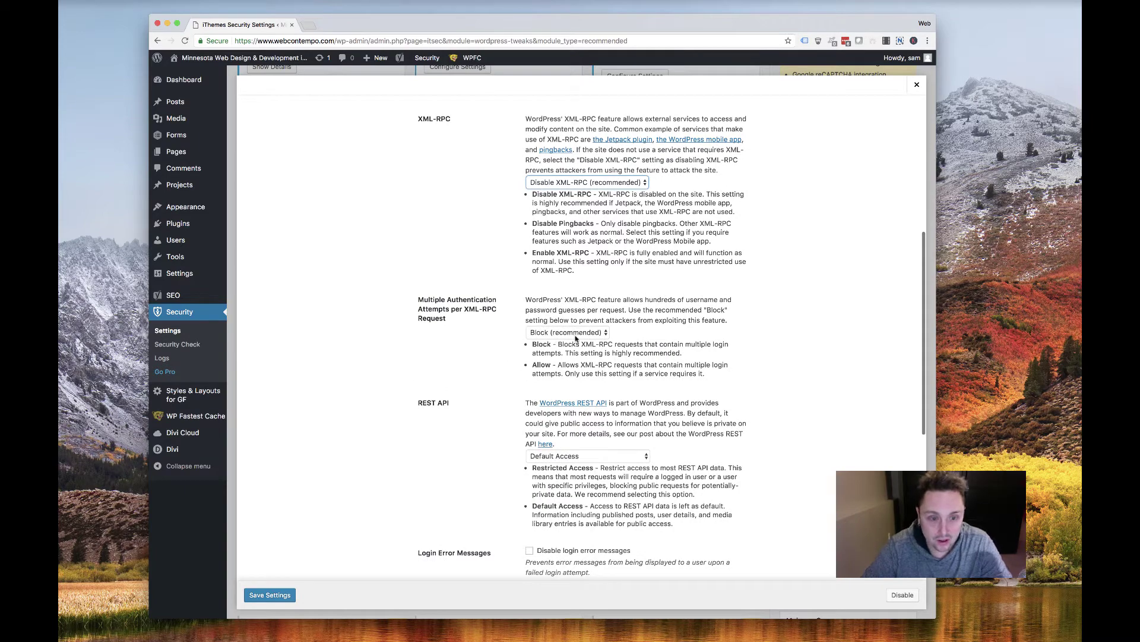
pyautogui.scroll(-4, 711, 382)
pyautogui.click(588, 299)
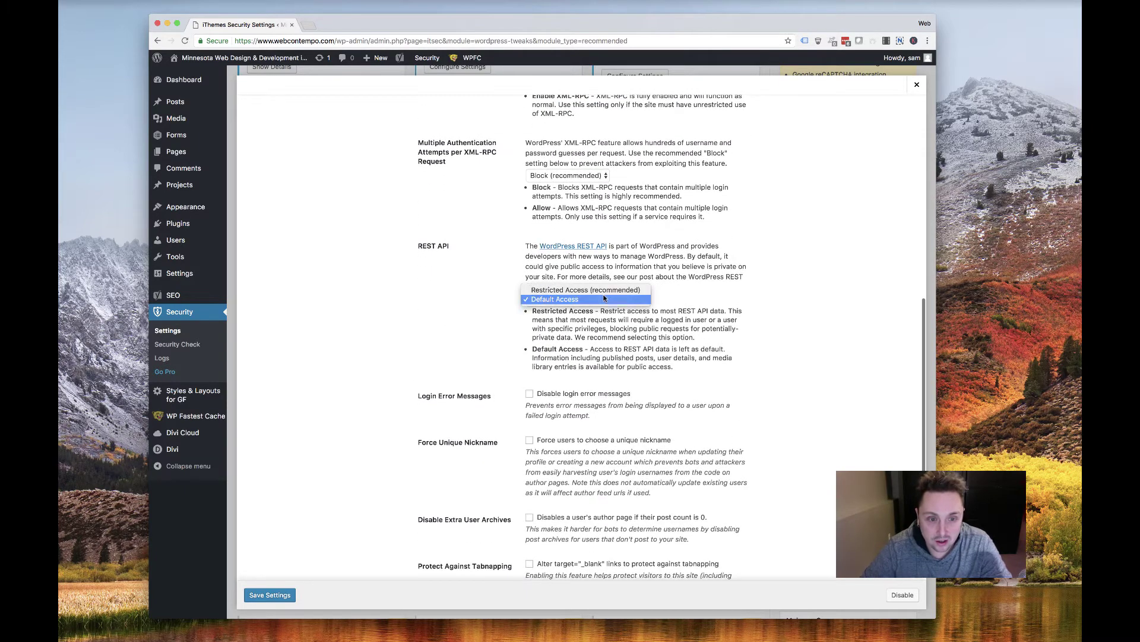
pyautogui.click(571, 287)
# Review the login error, unique nickname, user archive, tabnapping and login method options, and close the WordPress Tweaks settings
pyautogui.scroll(-3, 563, 399)
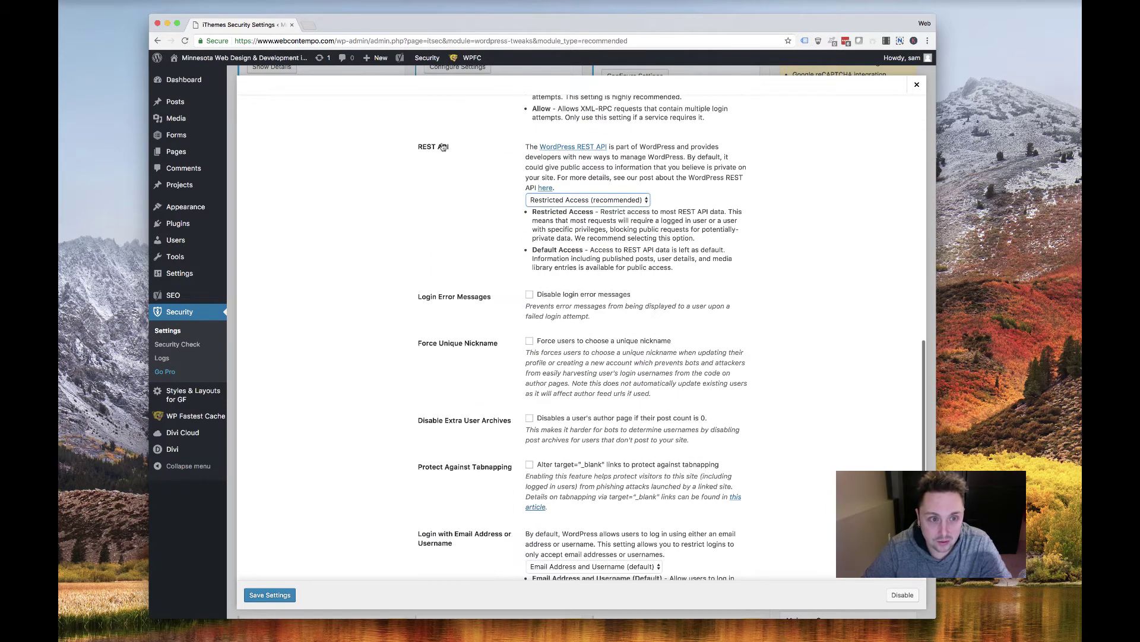
pyautogui.scroll(-2, 519, 355)
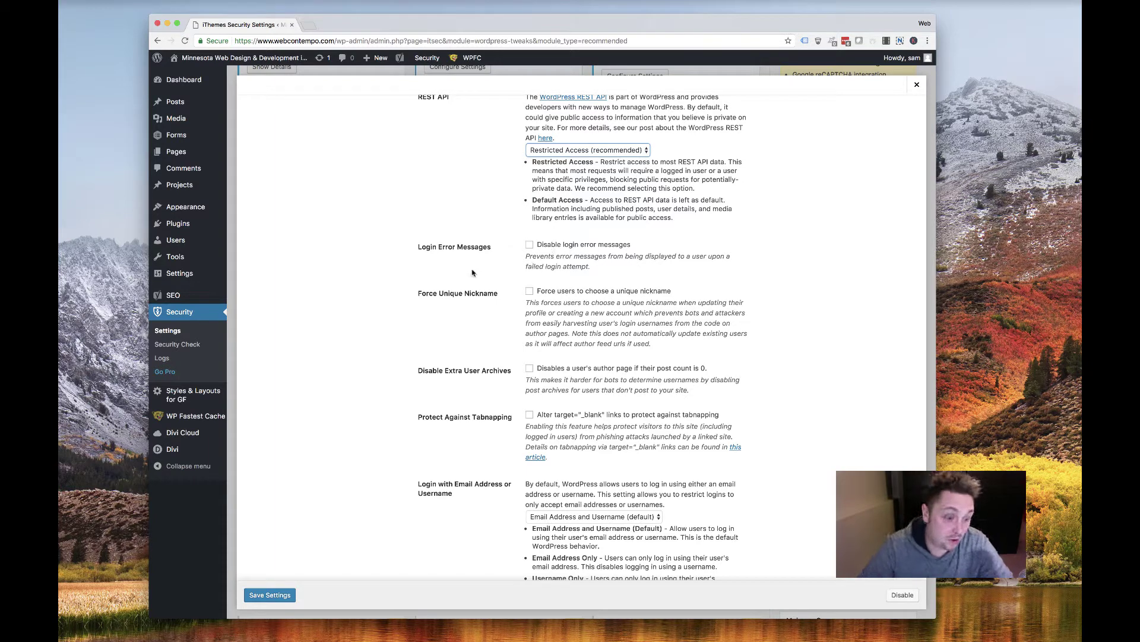
pyautogui.moveTo(622, 267); pyautogui.dragTo(542, 245)
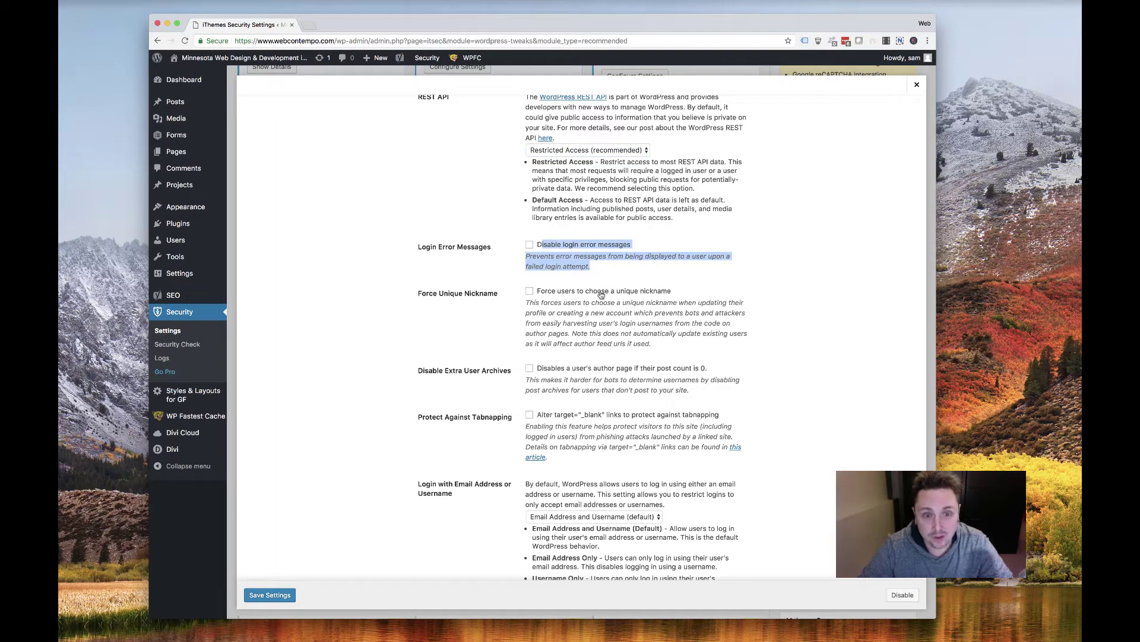
pyautogui.moveTo(683, 292); pyautogui.dragTo(578, 292)
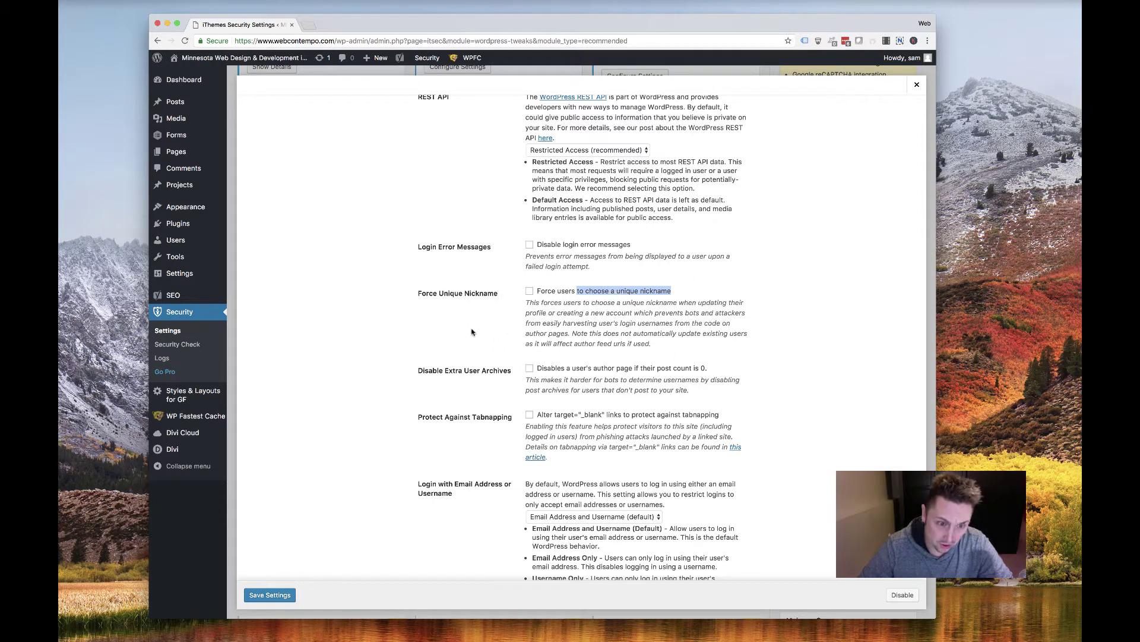
pyautogui.scroll(-2, 562, 484)
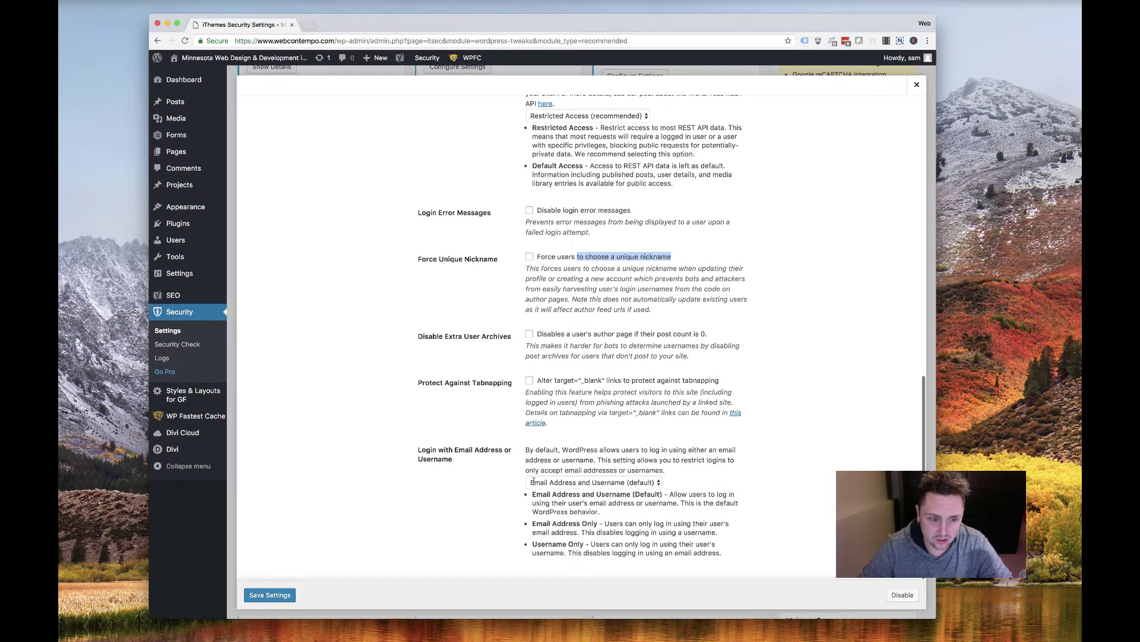
pyautogui.scroll(2, 516, 253)
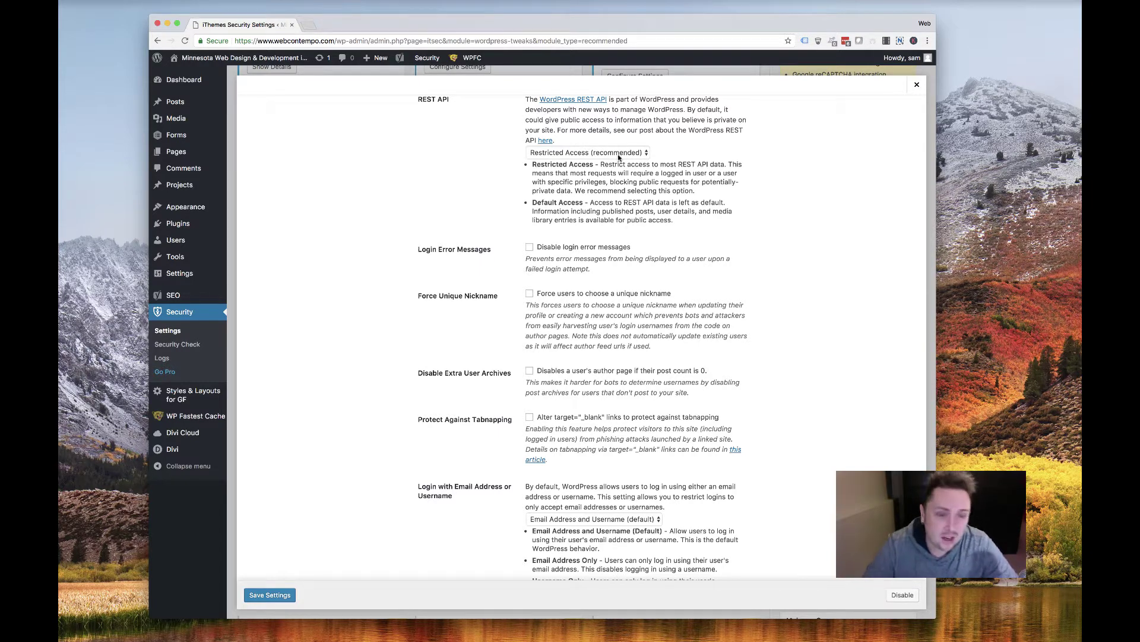
pyautogui.click(917, 86)
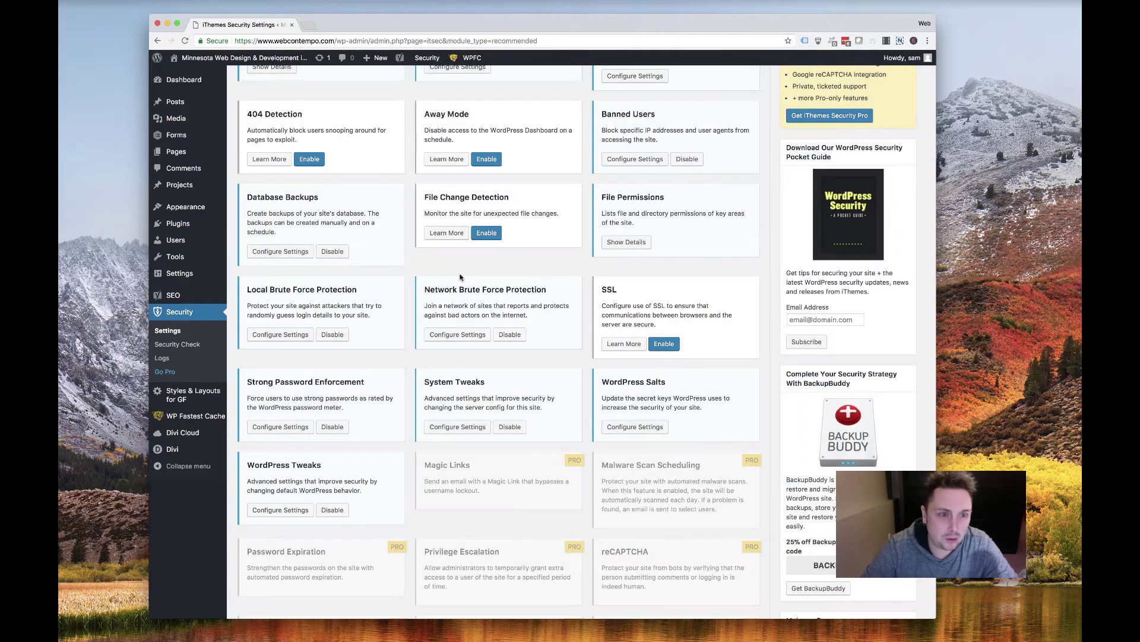
# Open the configuration settings of the Local Brute Force Protection module
pyautogui.scroll(-3, 582, 320)
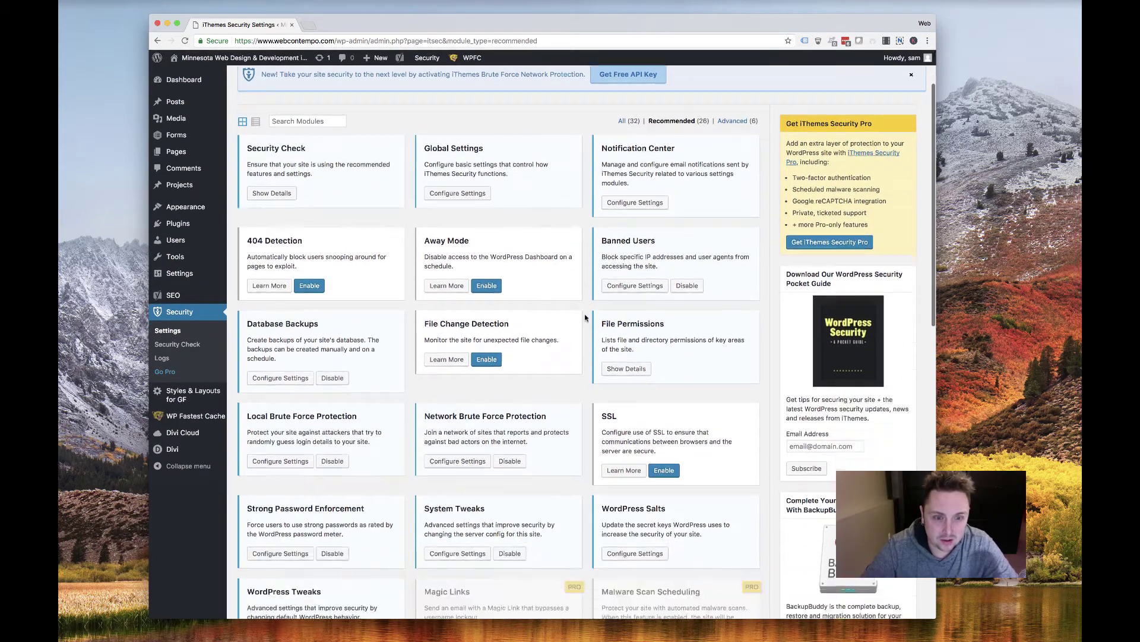
pyautogui.click(285, 438)
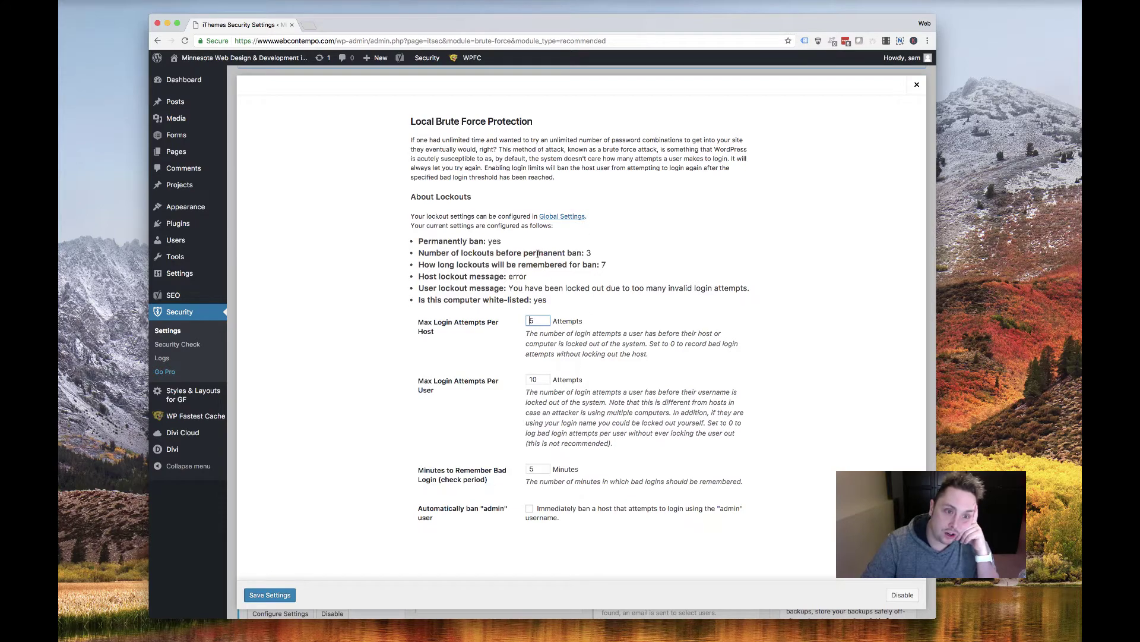
# Save the Local Brute Force Protection settings and look over the other recommended security modules
pyautogui.click(278, 598)
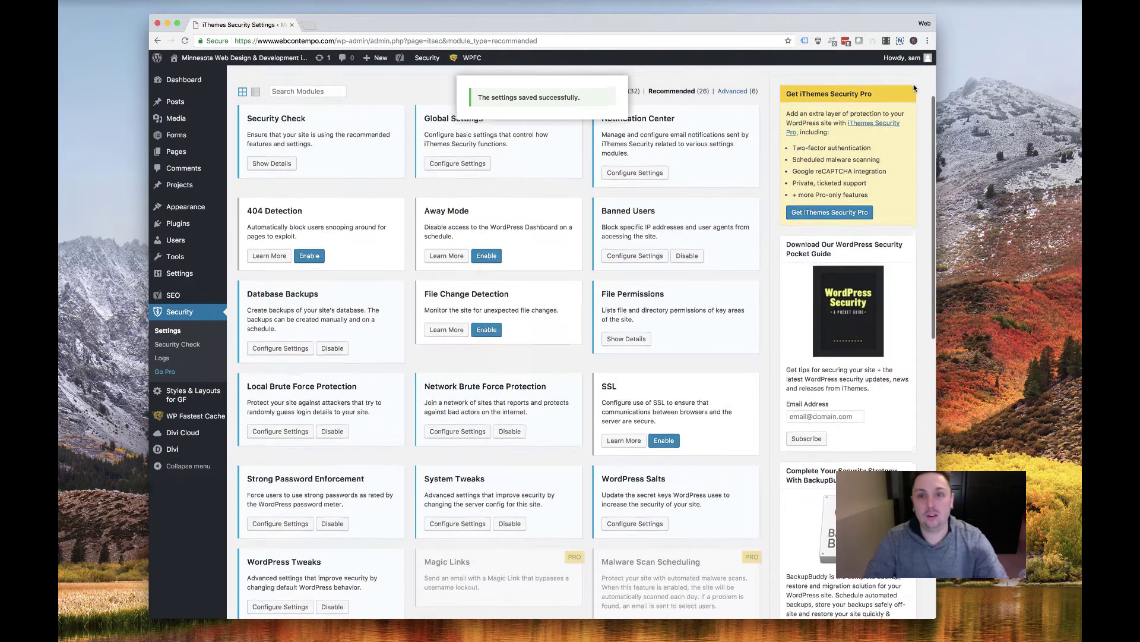
pyautogui.scroll(-5, 408, 494)
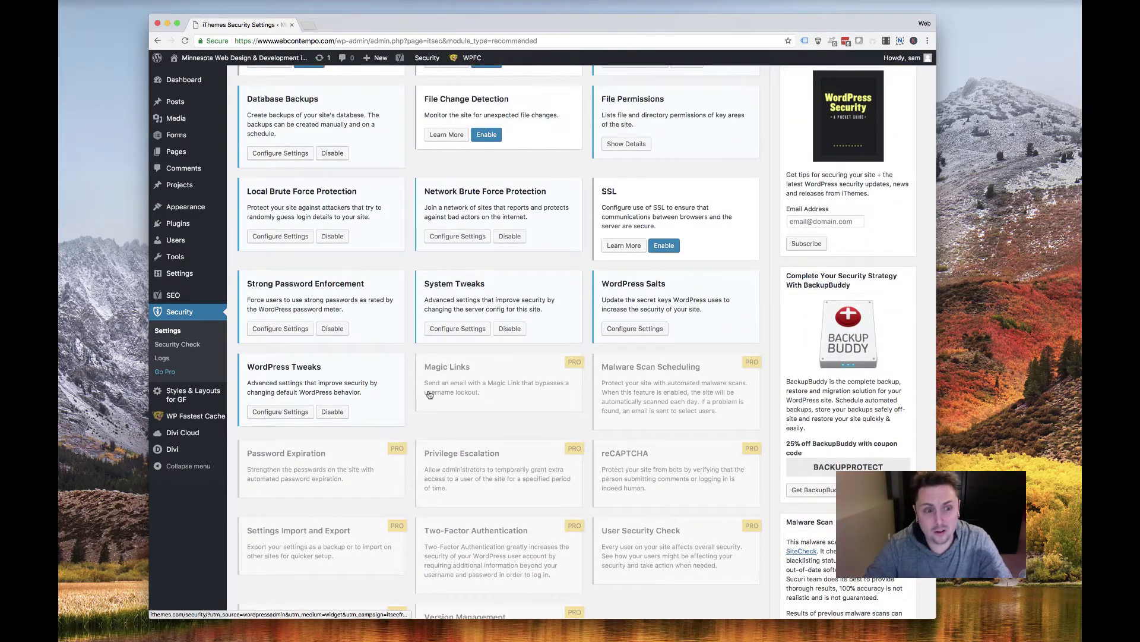
pyautogui.scroll(3, 354, 400)
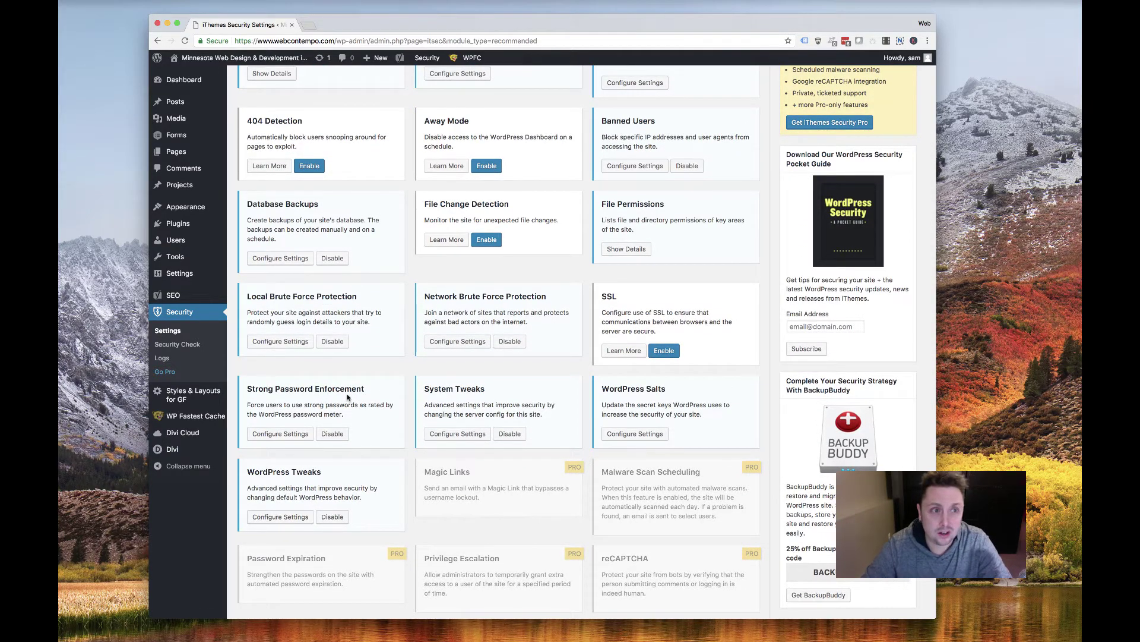
pyautogui.scroll(3, 347, 397)
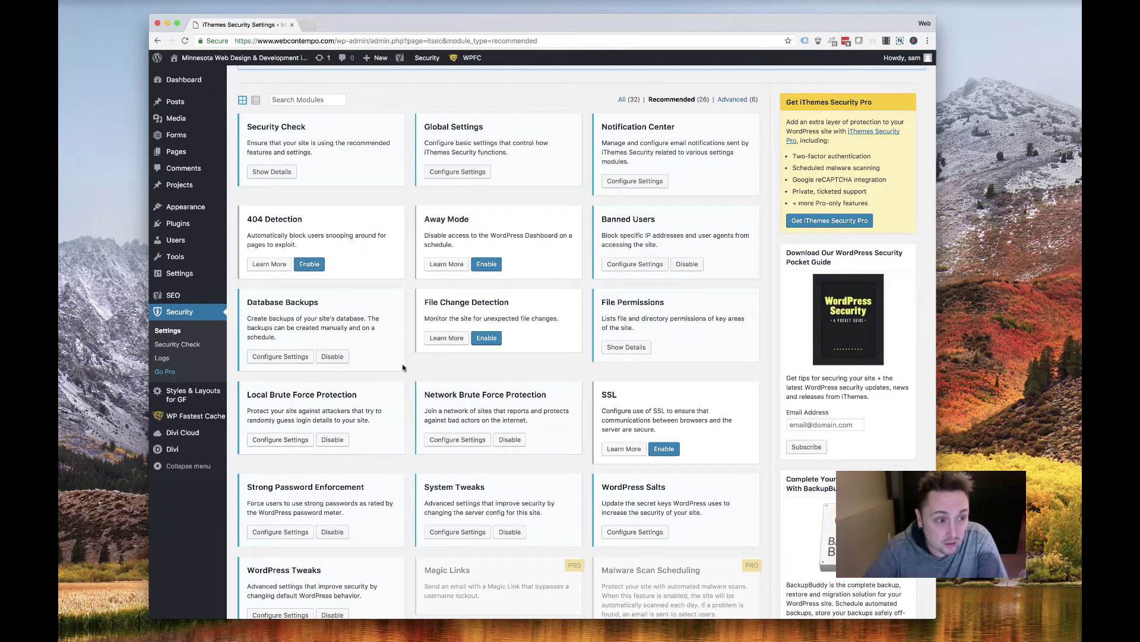
# Open the installed plugins list and look through it, including the Yoast SEO entry
pyautogui.moveTo(187, 227)
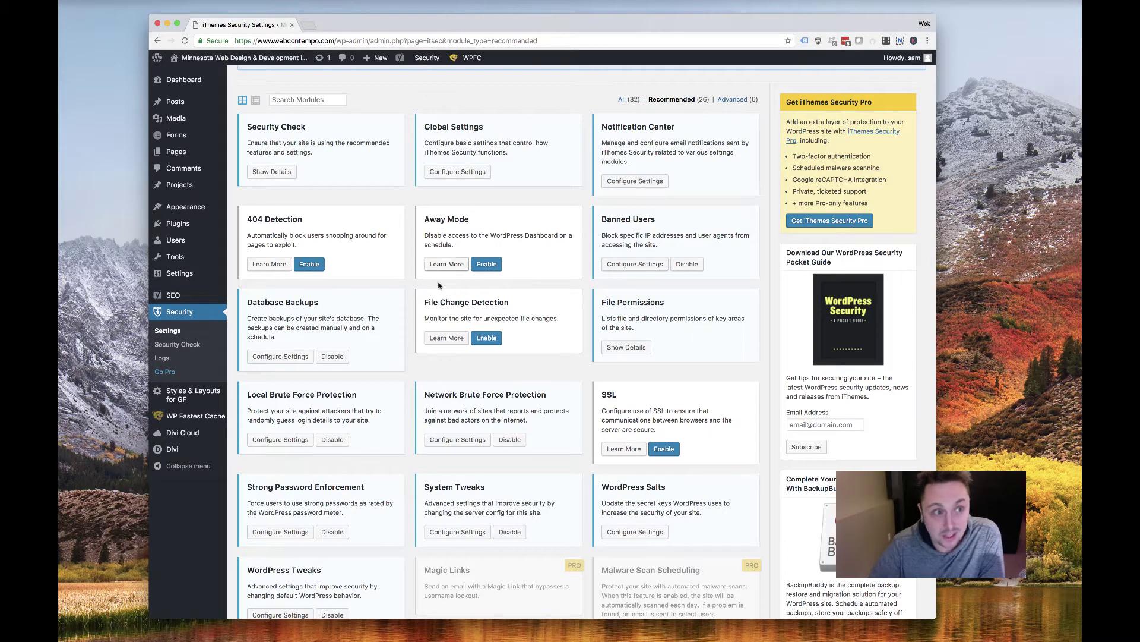
pyautogui.scroll(-2, 385, 489)
pyautogui.scroll(-4, 385, 488)
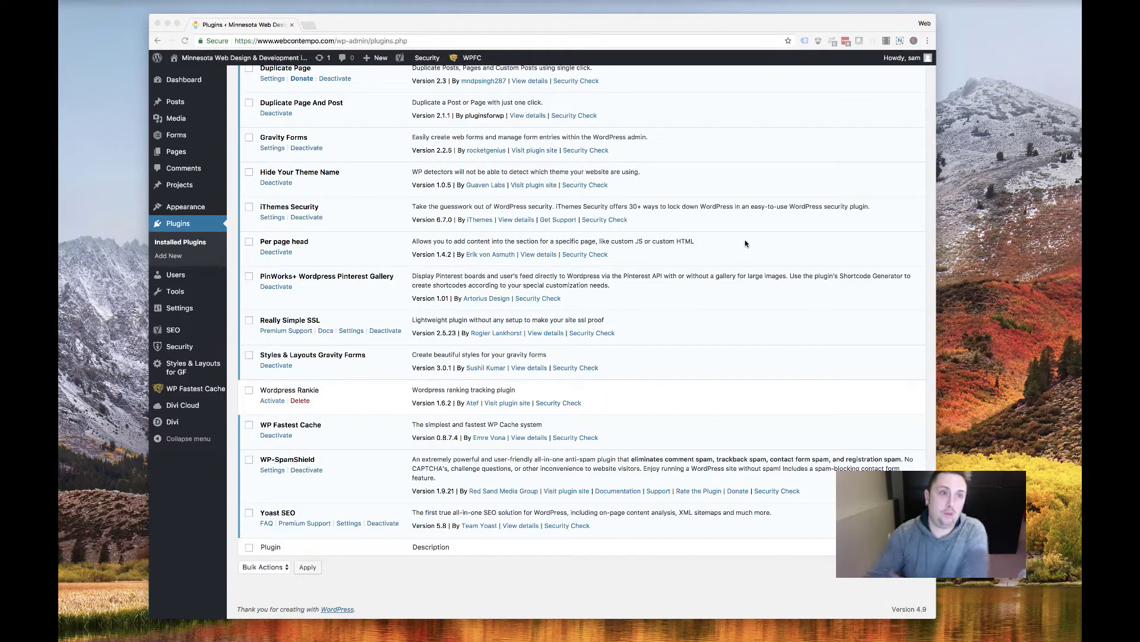
pyautogui.scroll(10, 682, 298)
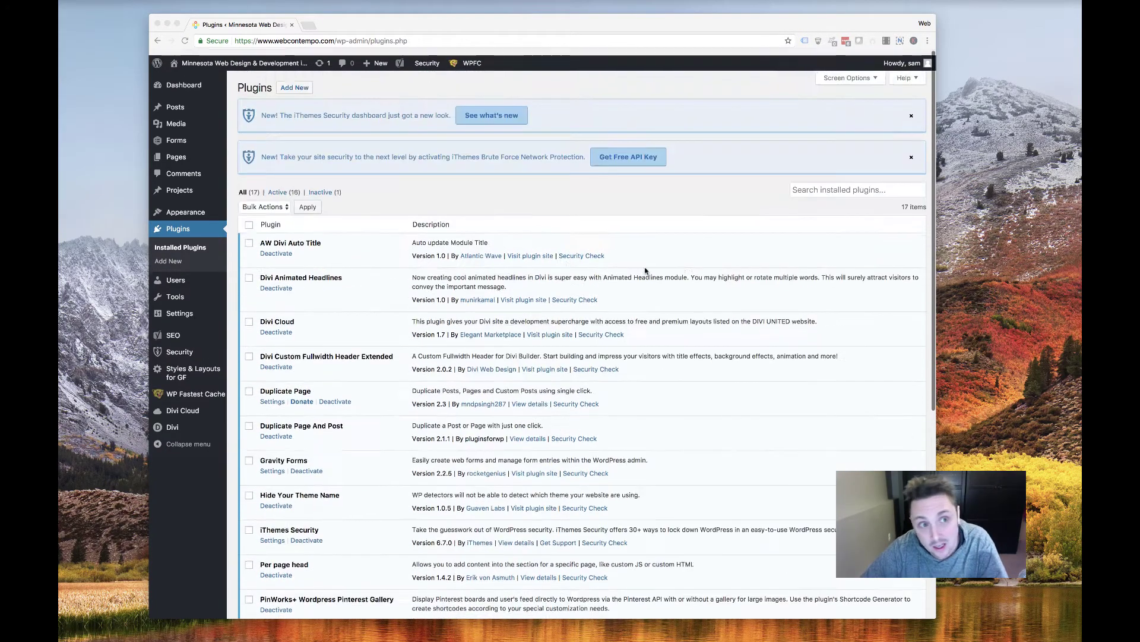
pyautogui.scroll(-3, 677, 437)
pyautogui.scroll(-1, 678, 436)
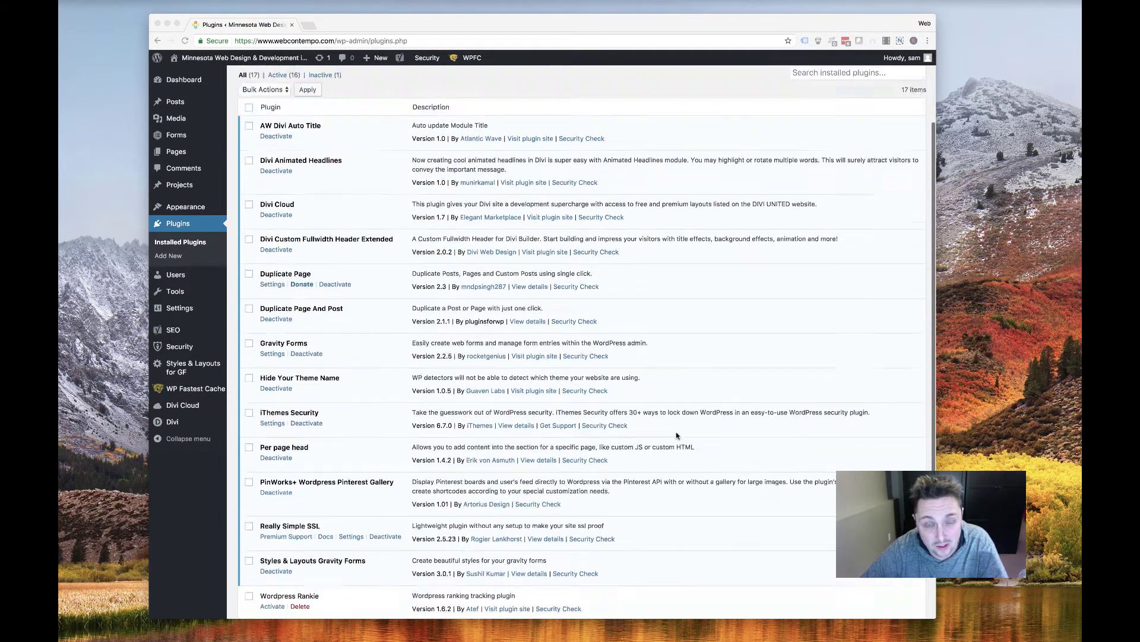
pyautogui.scroll(5, 674, 434)
pyautogui.scroll(-5, 668, 433)
pyautogui.scroll(-5, 668, 431)
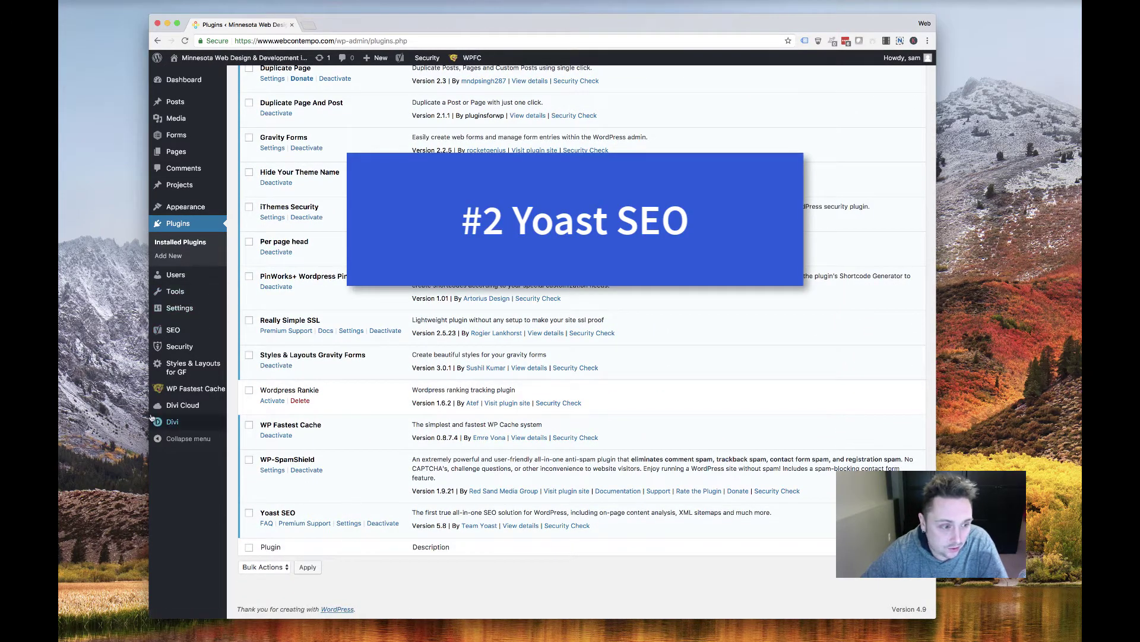
# View the Yoast SEO configuration wizard up to its Environment step, close it and return to the General settings
pyautogui.click(249, 331)
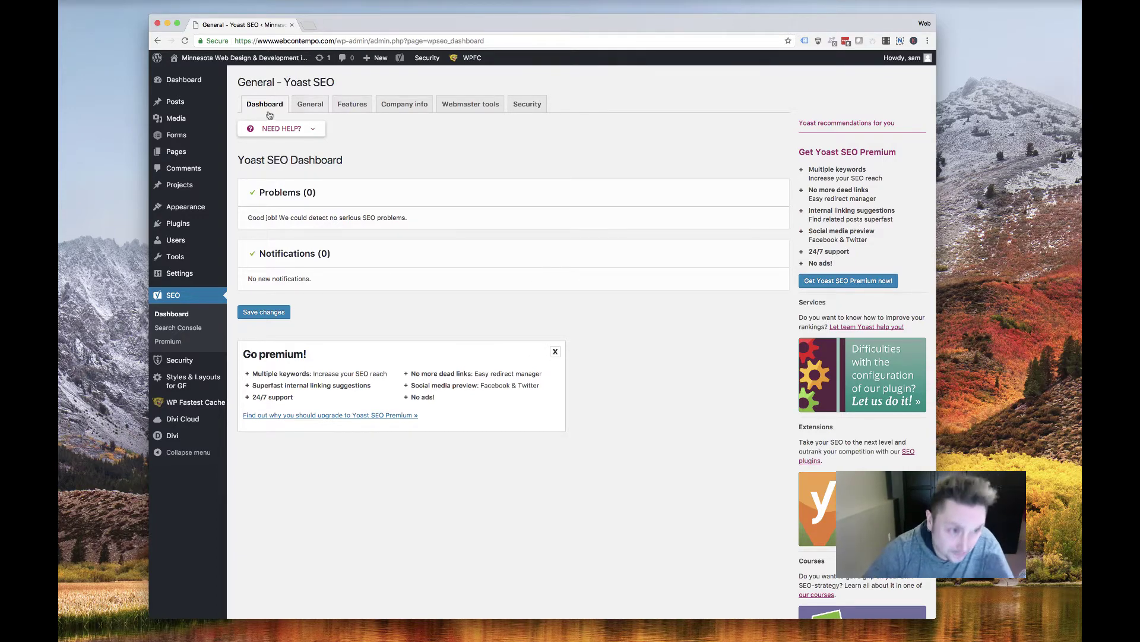
pyautogui.click(306, 108)
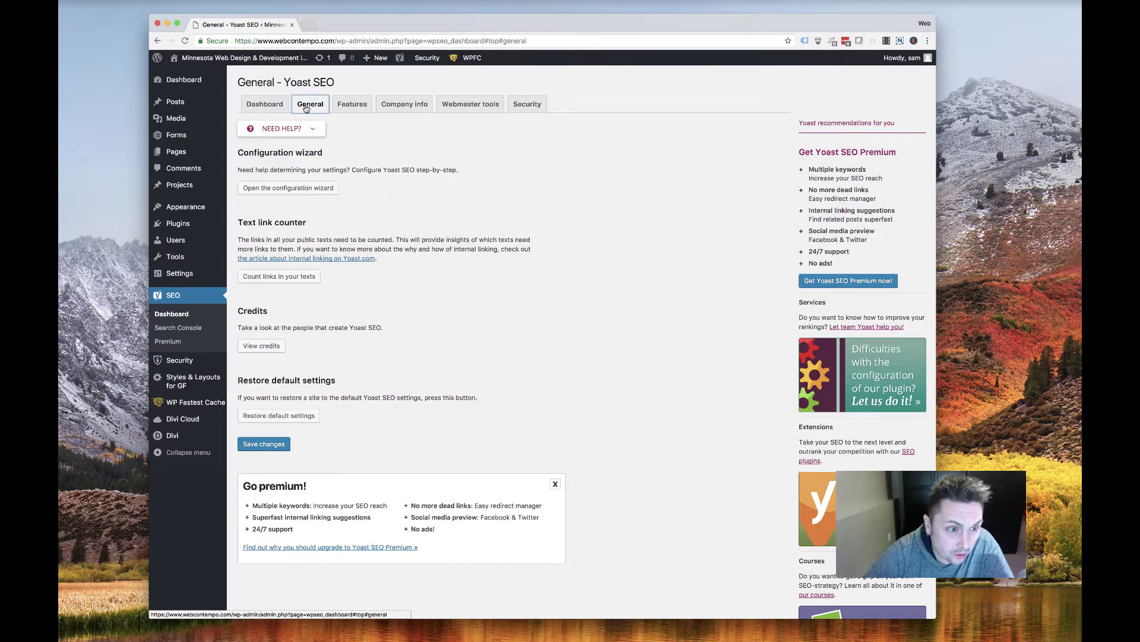
pyautogui.click(305, 186)
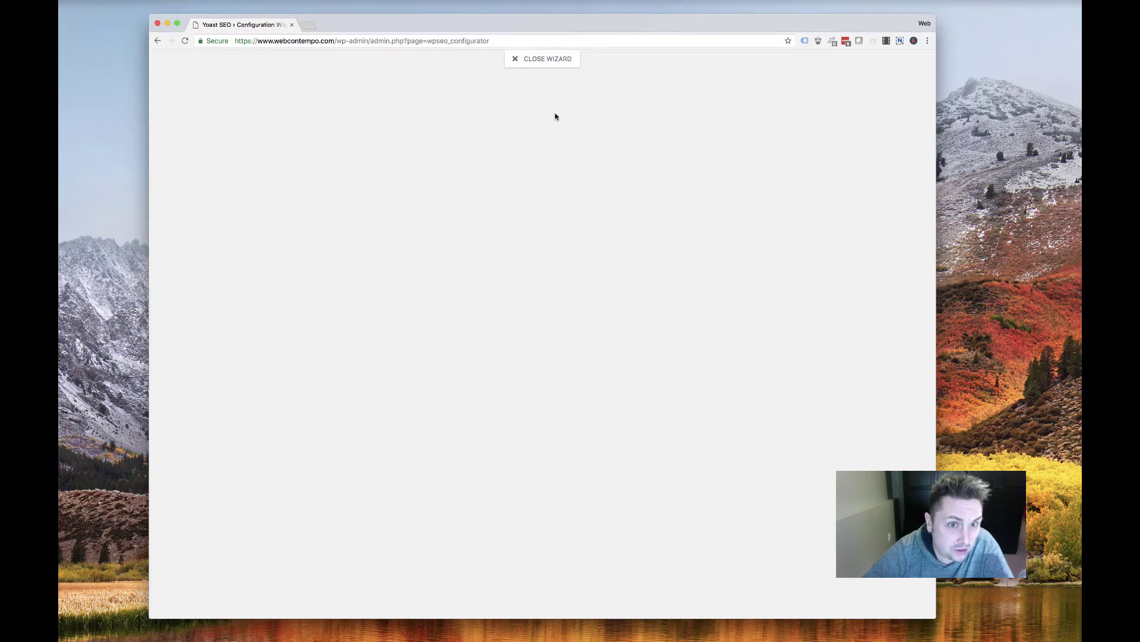
pyautogui.click(362, 312)
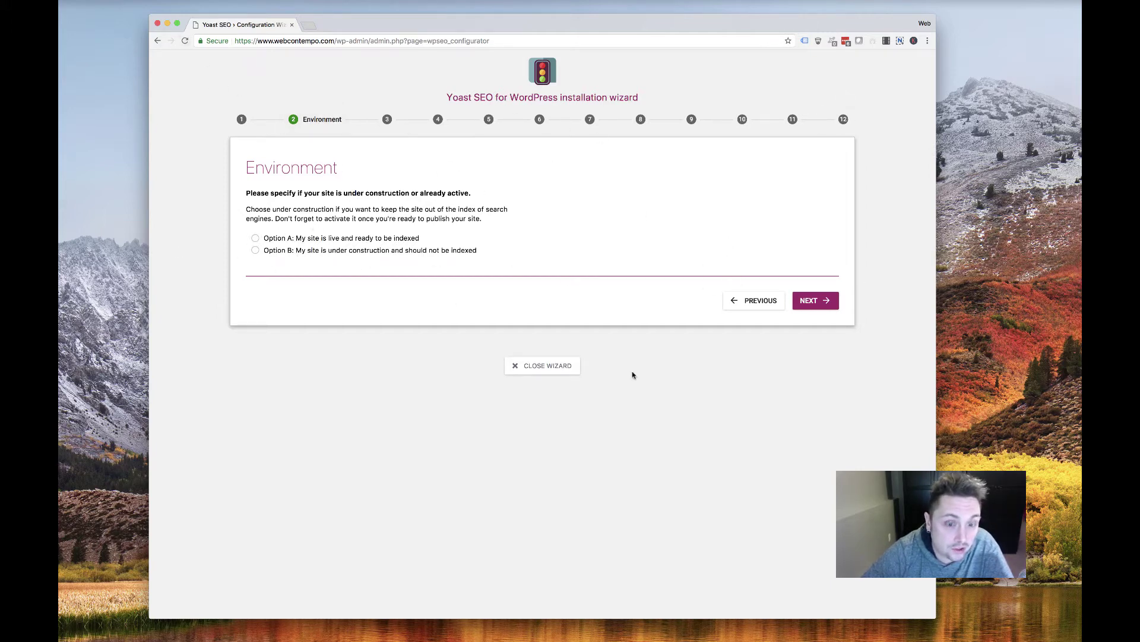
pyautogui.click(542, 370)
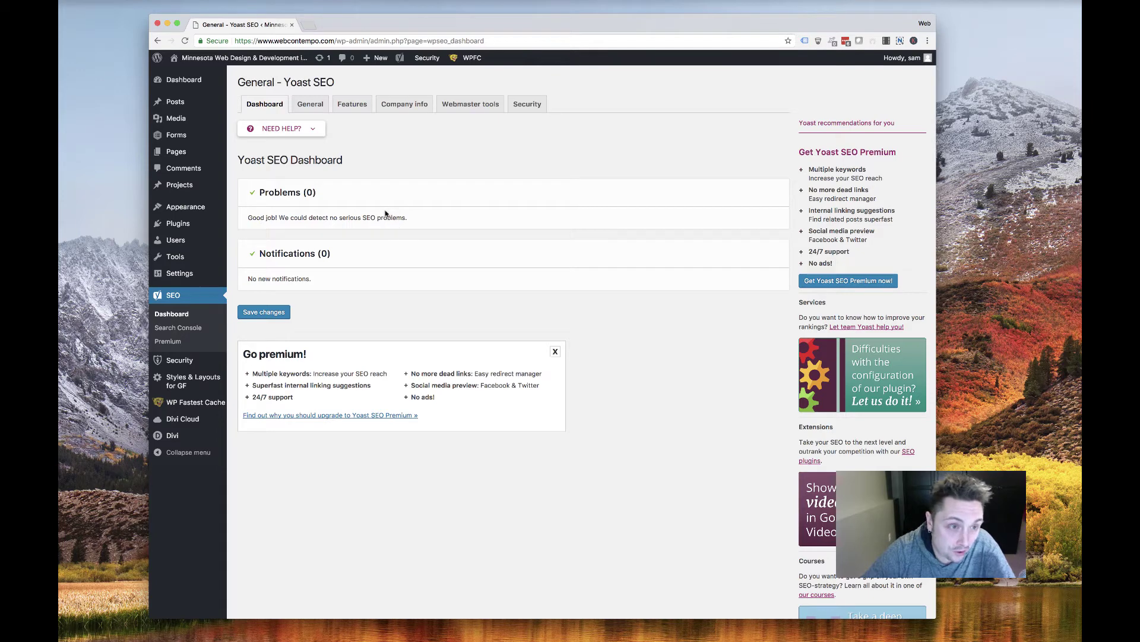
pyautogui.click(309, 106)
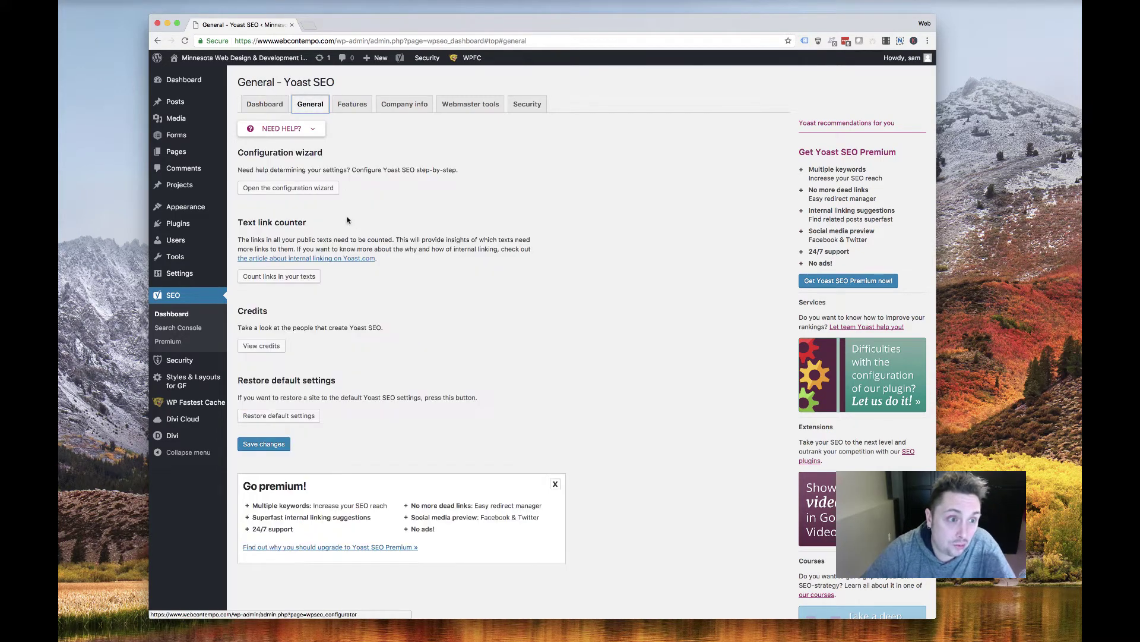
# Open the "HTML to WordPress" page for editing from the site's page list
pyautogui.click(260, 155)
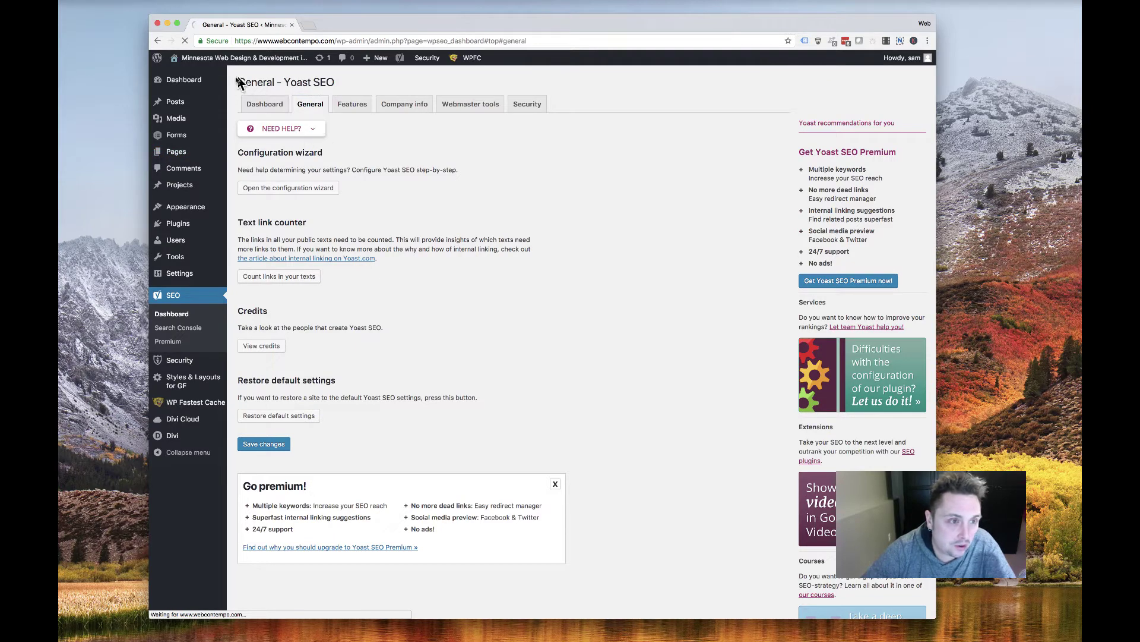
pyautogui.scroll(-5, 265, 273)
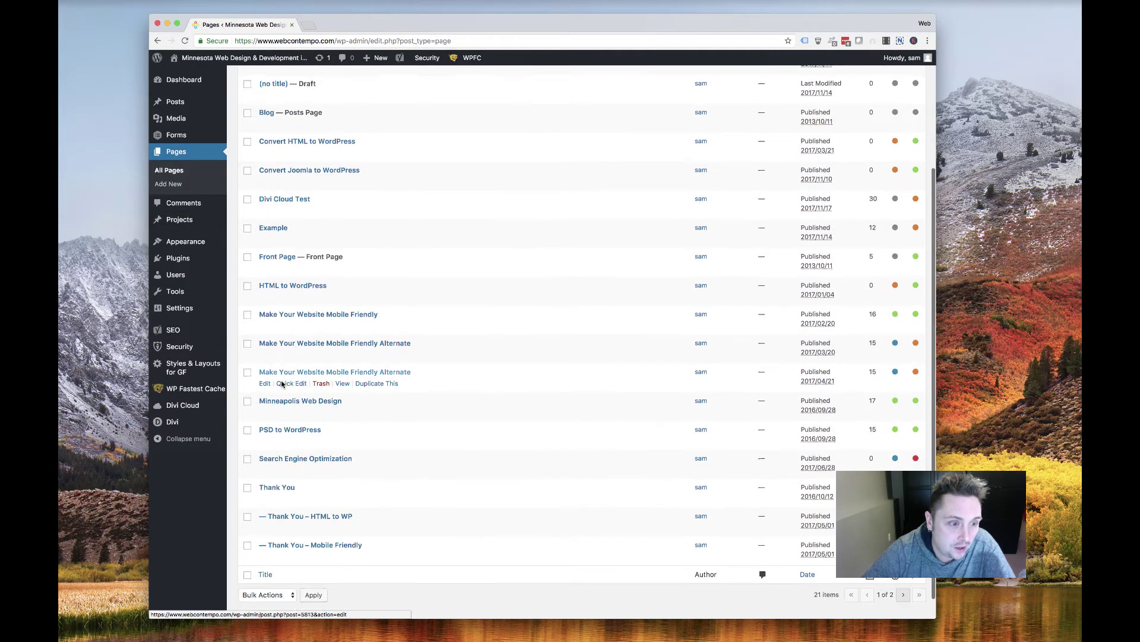
pyautogui.click(264, 273)
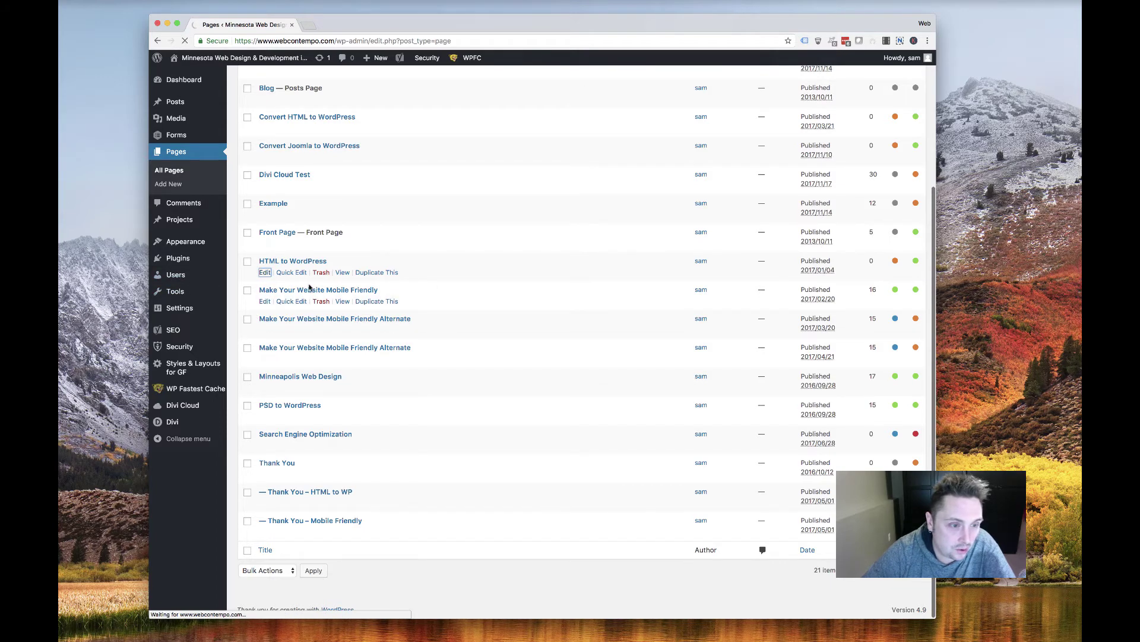
pyautogui.scroll(5, 308, 288)
# Expand the Yoast SEO section of the HTML to WordPress page and open its snippet for editing
pyautogui.scroll(-4, 309, 287)
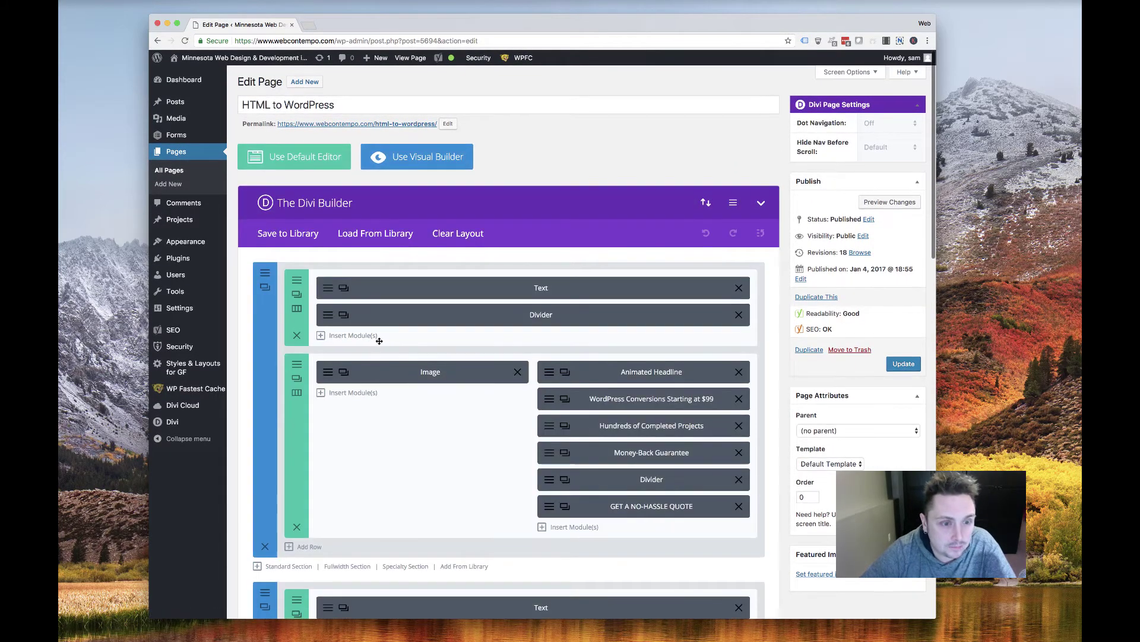
pyautogui.scroll(-3, 378, 339)
pyautogui.scroll(-15, 378, 339)
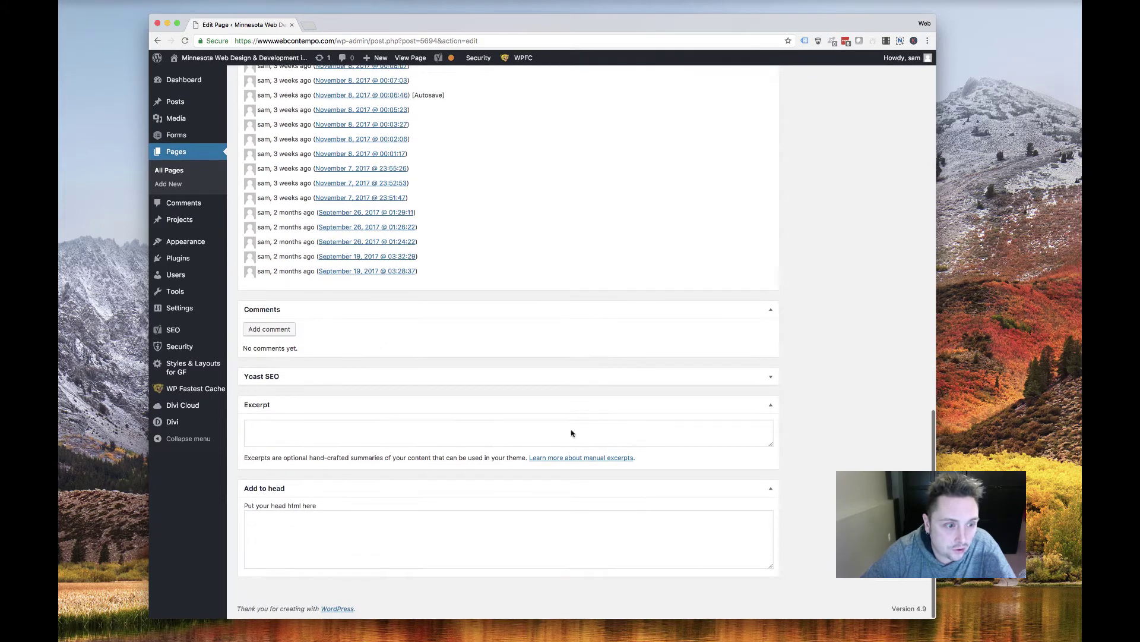
pyautogui.click(771, 376)
pyautogui.scroll(-3, 407, 402)
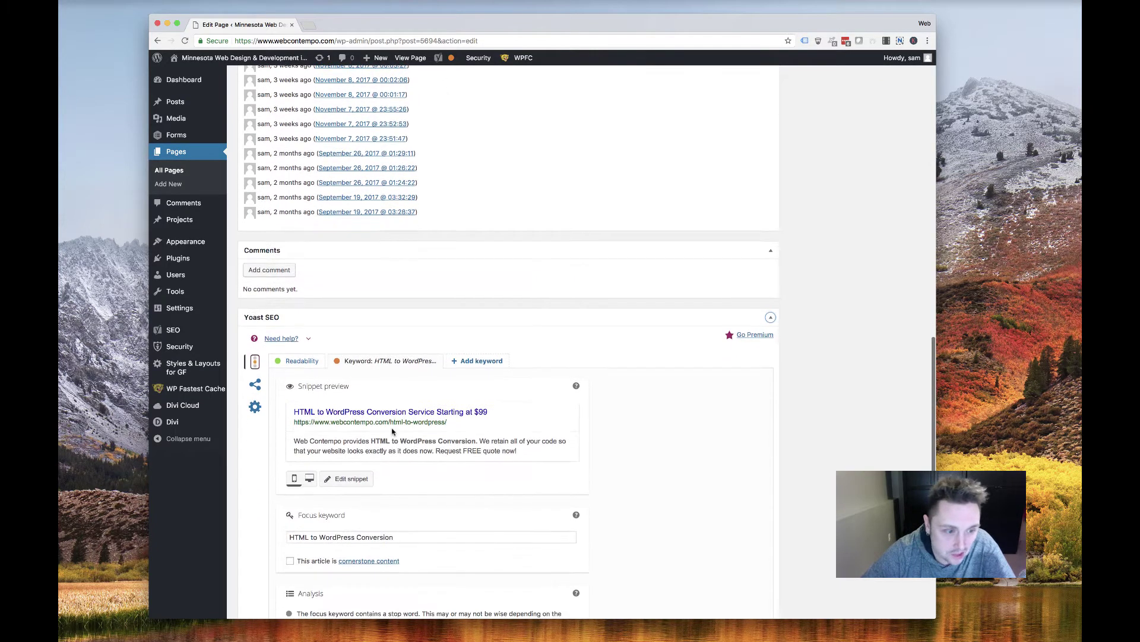
pyautogui.click(491, 400)
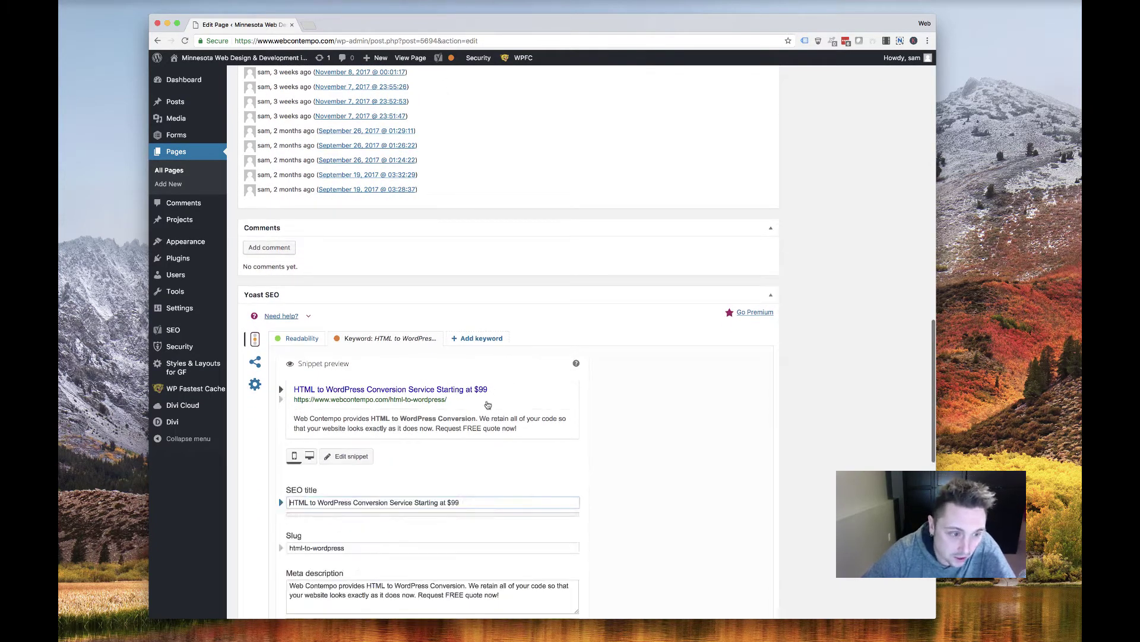
# Review the page's SEO title, slug, meta description, focus keyword and keyword analysis
pyautogui.scroll(-2, 363, 517)
pyautogui.scroll(-1, 364, 516)
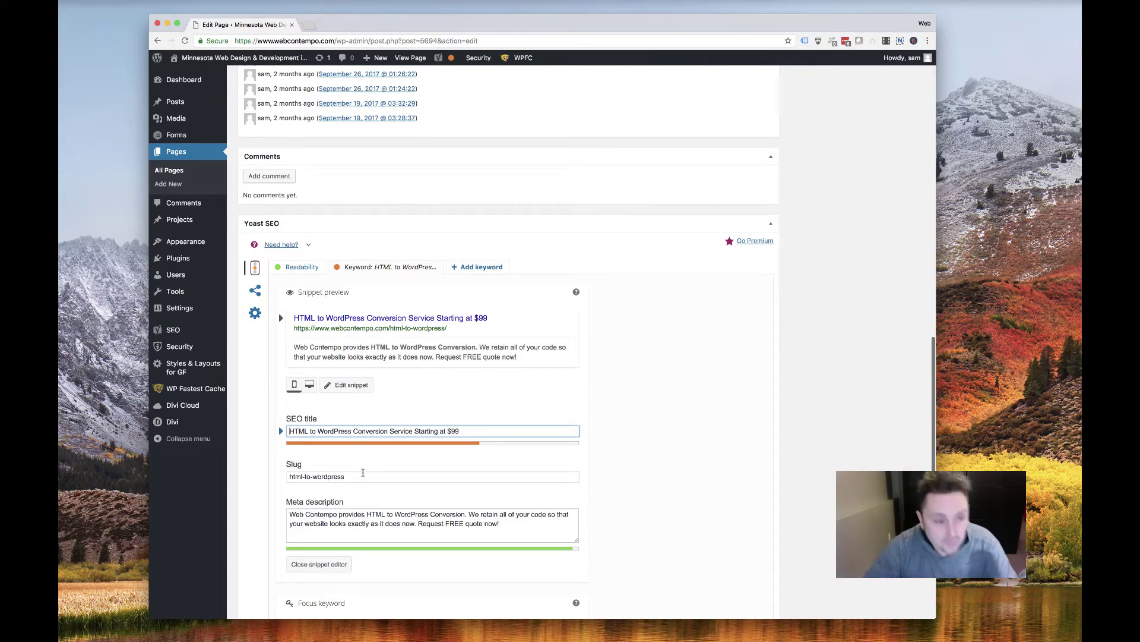
pyautogui.scroll(-3, 365, 479)
pyautogui.scroll(-1, 365, 479)
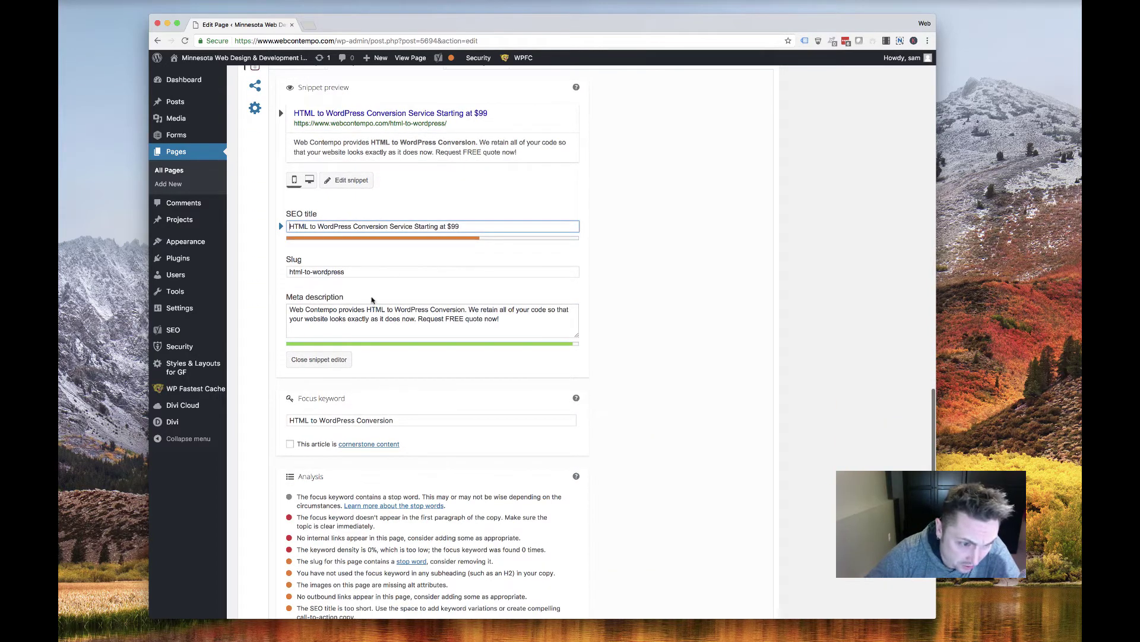
pyautogui.scroll(-2, 383, 369)
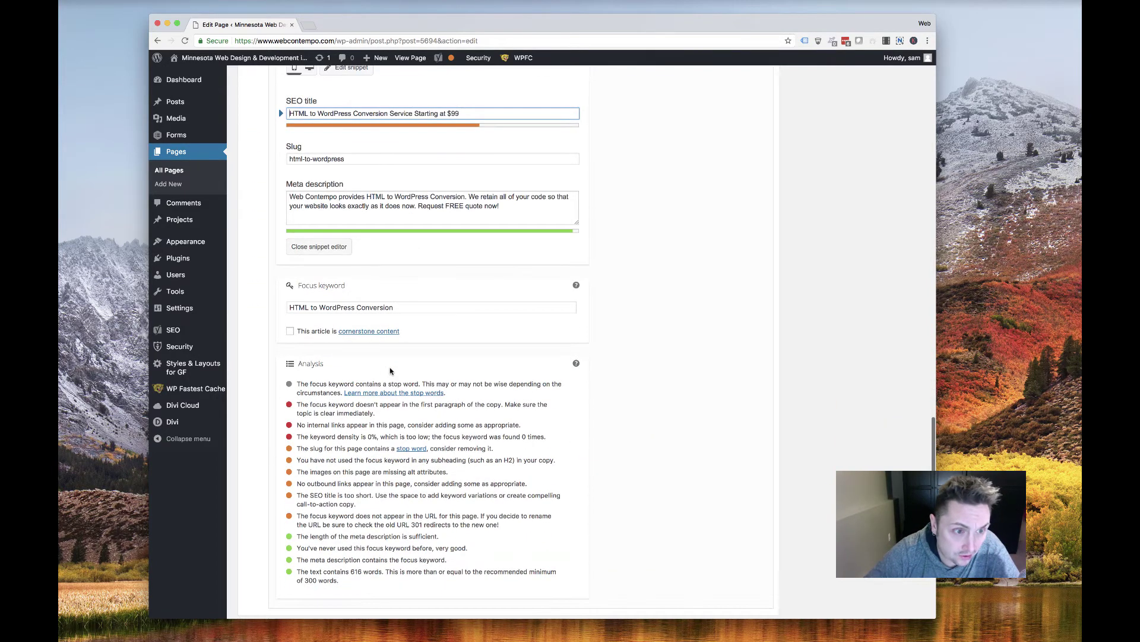
pyautogui.scroll(2, 377, 364)
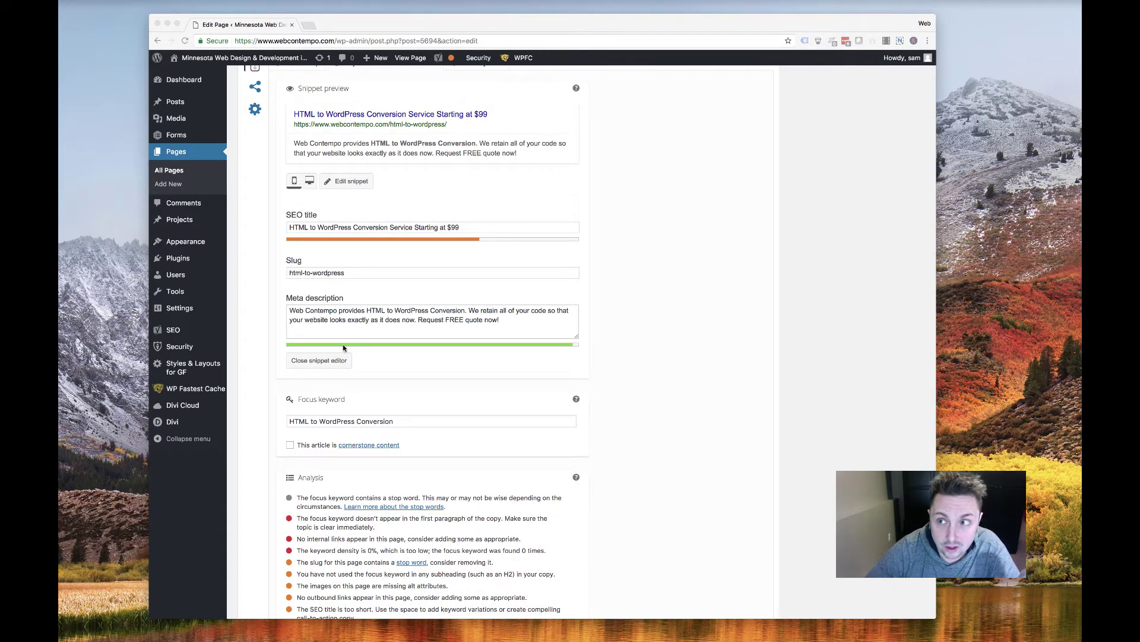
# Highlight the focus keyword "HTML to WordPress Conversion" and compare it with the snippet preview
pyautogui.click(392, 429)
pyautogui.moveTo(399, 422); pyautogui.dragTo(225, 424)
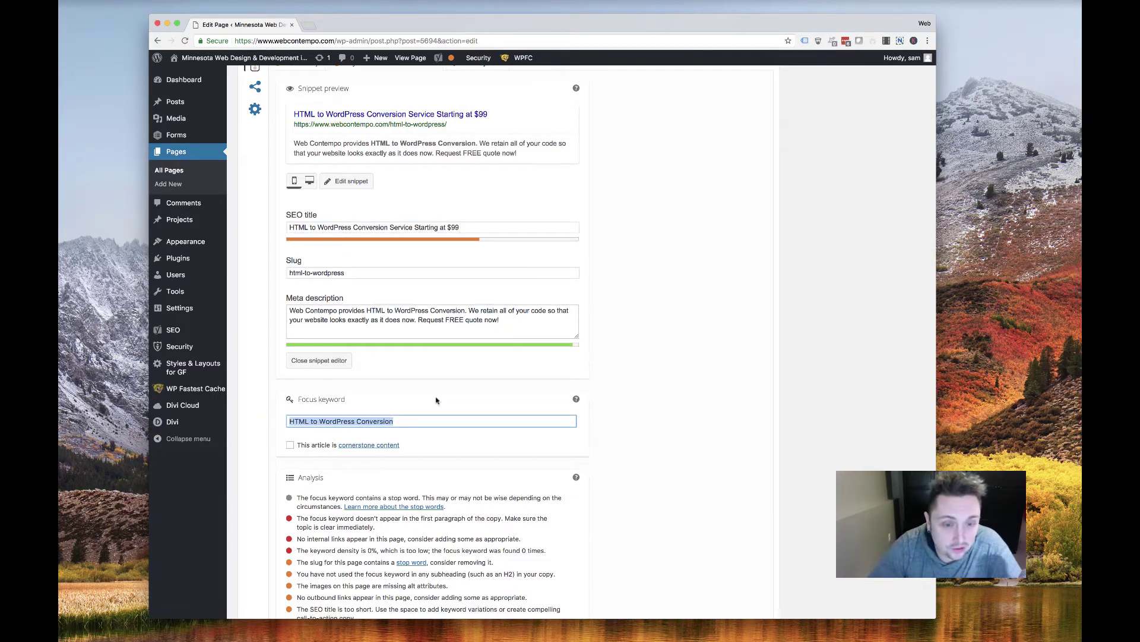
pyautogui.scroll(1, 440, 434)
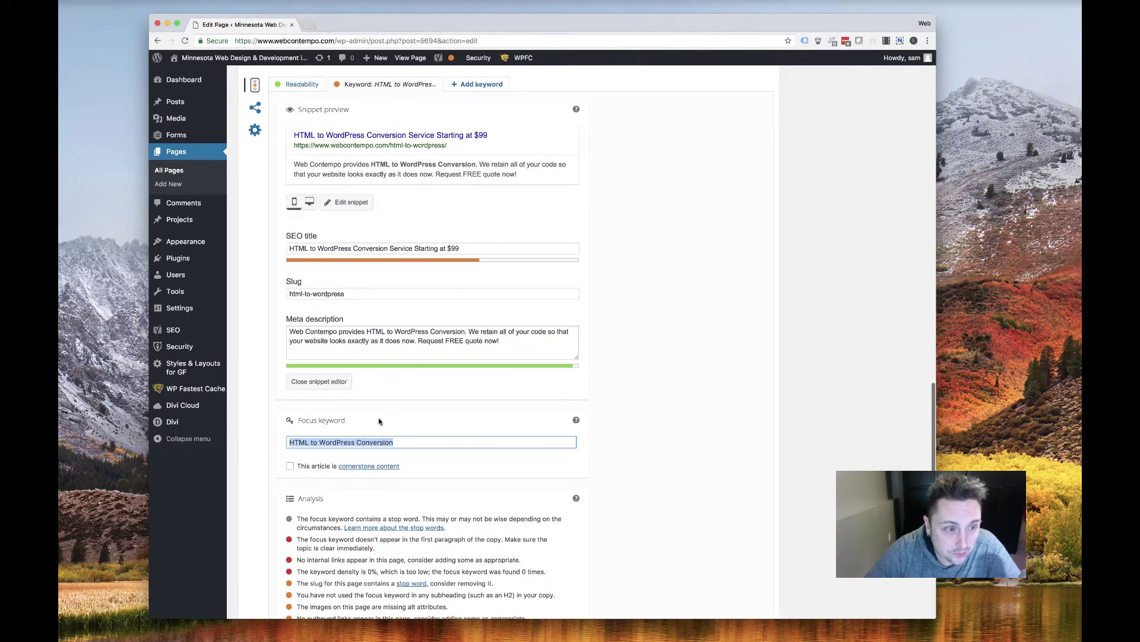
pyautogui.scroll(7, 379, 421)
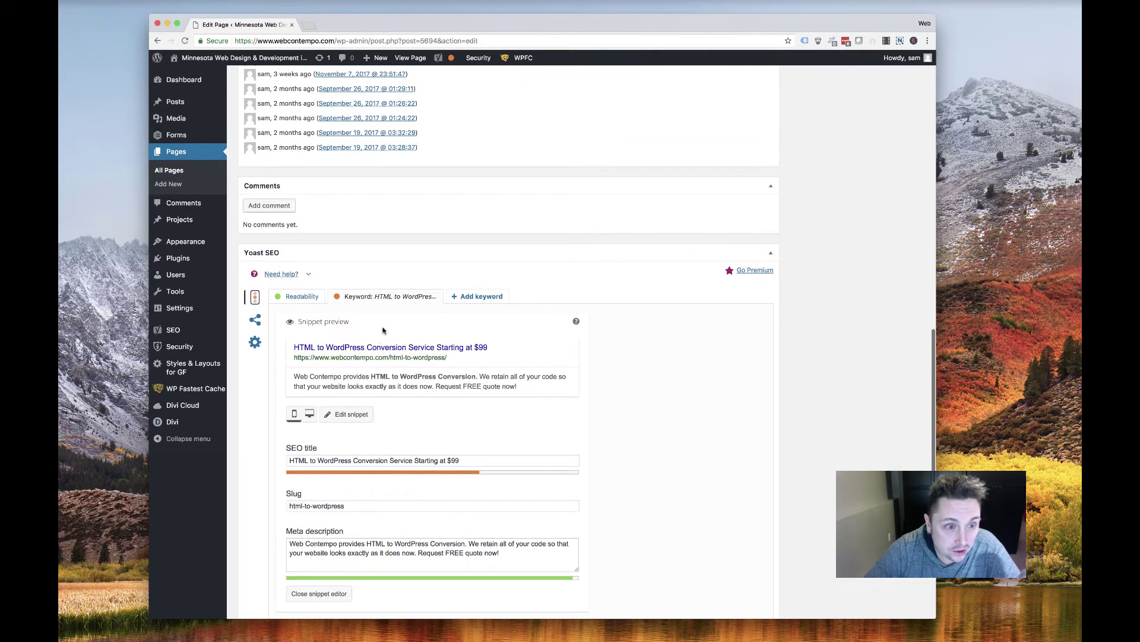
pyautogui.scroll(2, 362, 345)
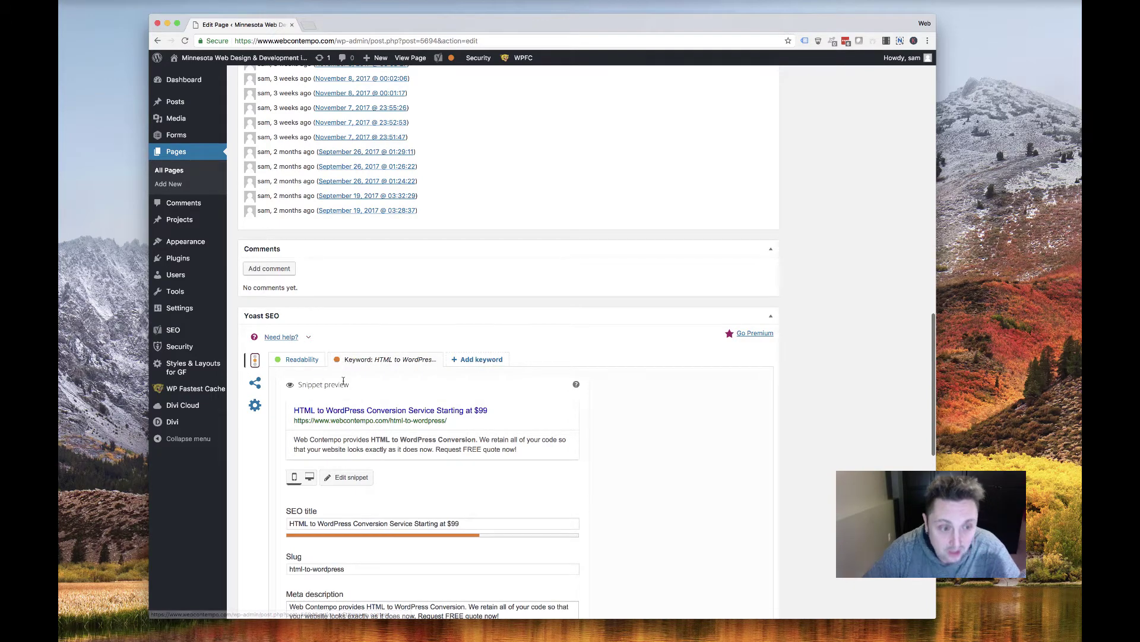
# Check the page's readability analysis, and return to the keyword snippet with the SEO title and meta description
pyautogui.click(293, 361)
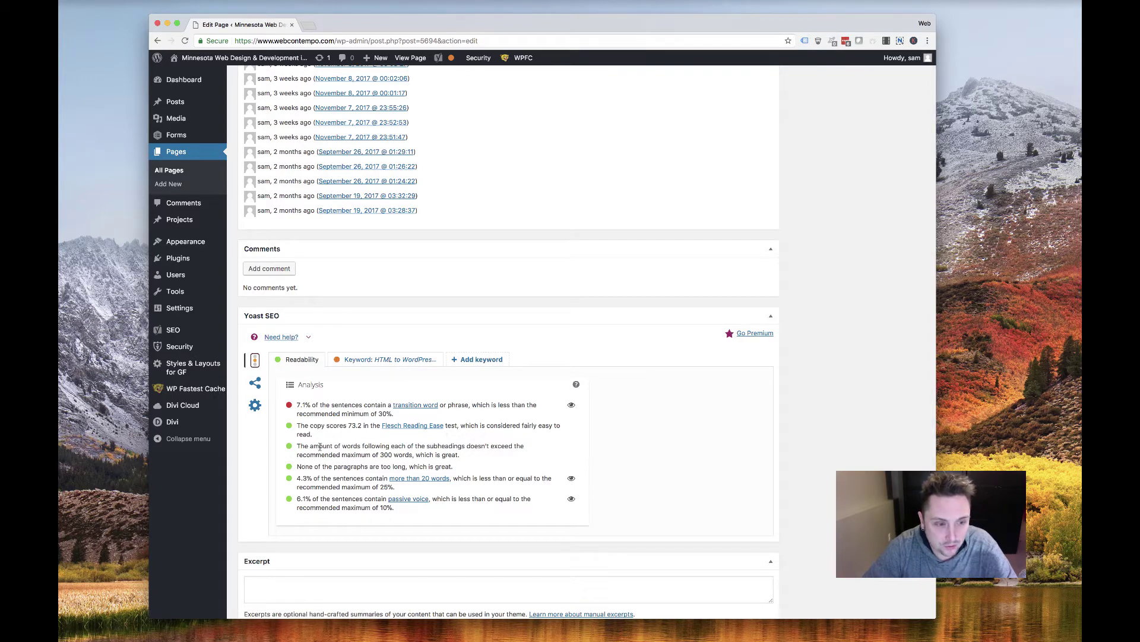
pyautogui.click(359, 360)
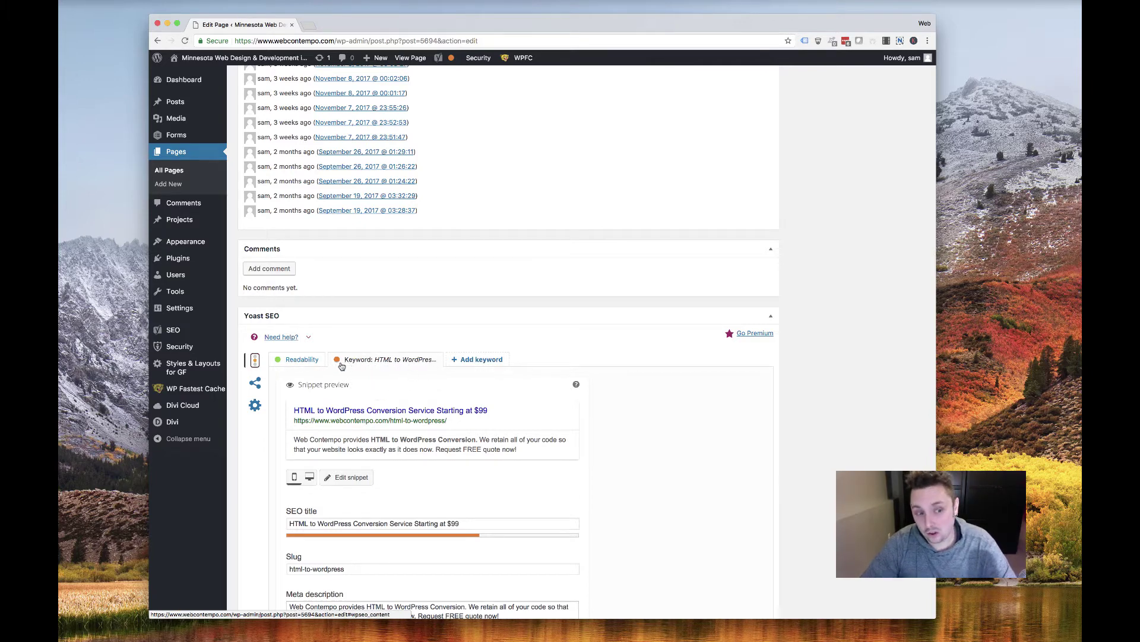
pyautogui.scroll(-3, 390, 402)
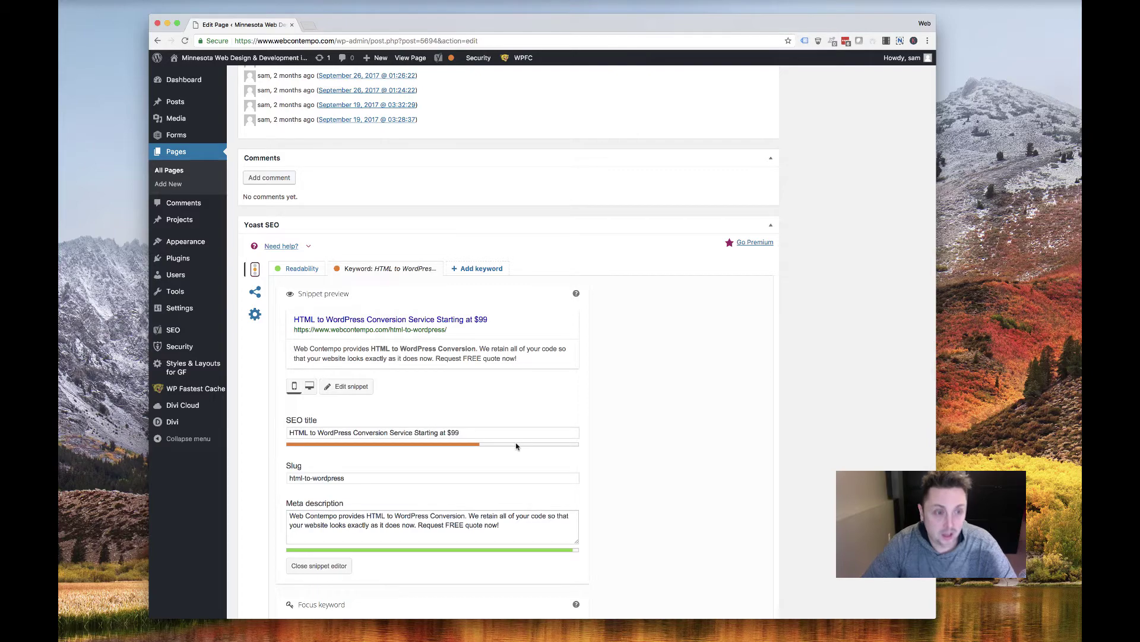
# Look over the page's Divi Builder layout and its publish information with the Readability and SEO ratings
pyautogui.scroll(10, 485, 170)
pyautogui.scroll(15, 486, 171)
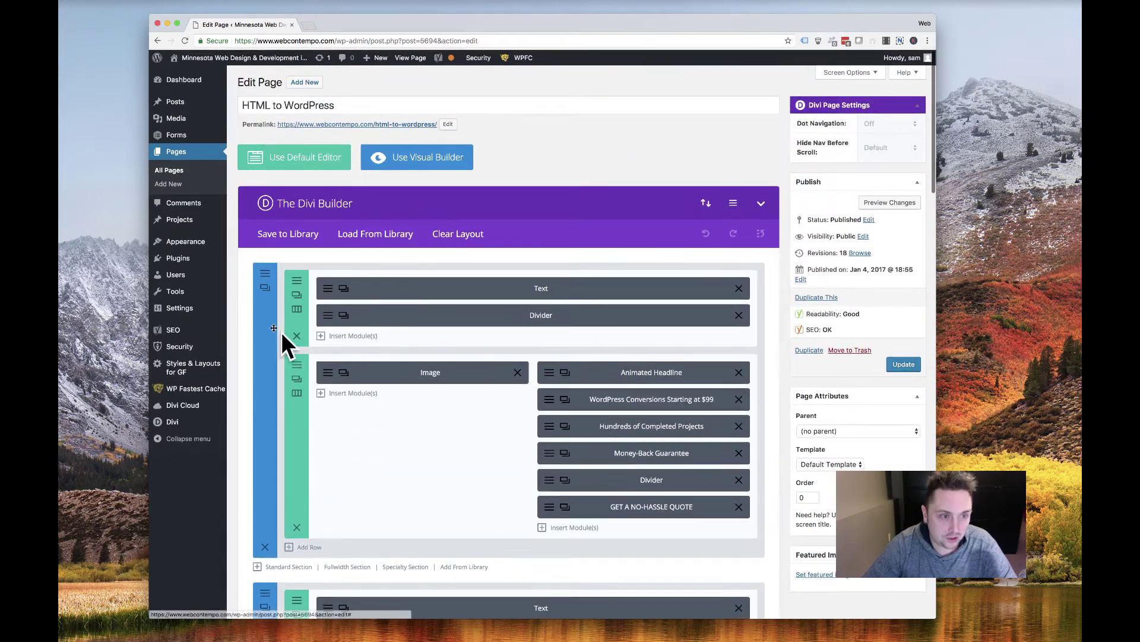
pyautogui.scroll(-15, 446, 408)
pyautogui.scroll(-3, 446, 408)
pyautogui.scroll(6, 445, 382)
pyautogui.scroll(-8, 440, 397)
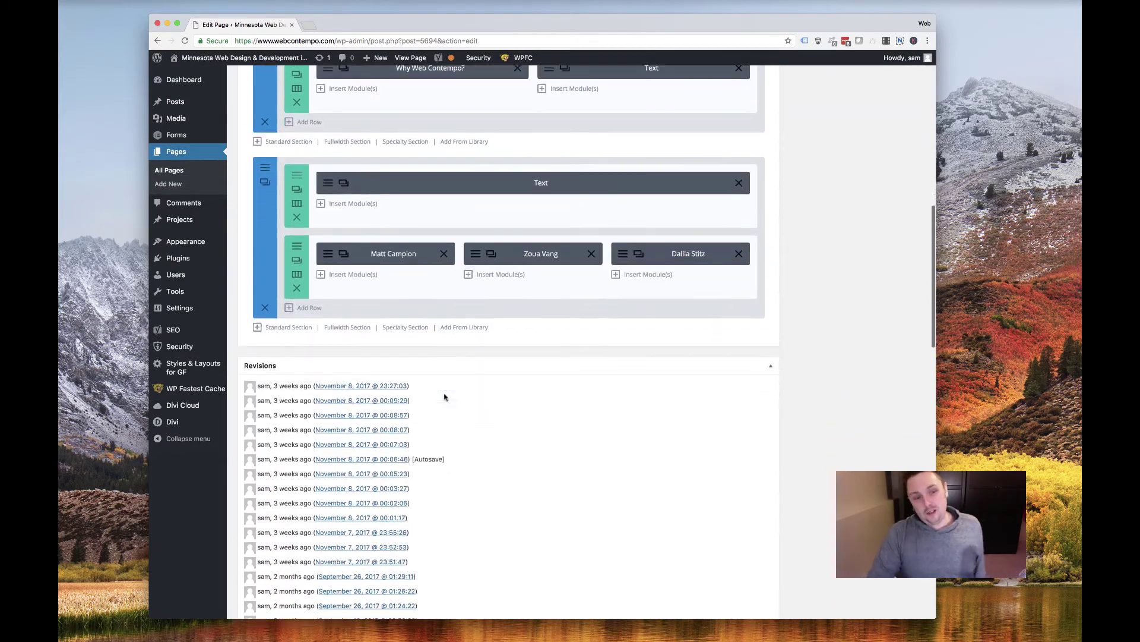
# Review the page's Yoast SEO keyword analysis and highlight its red and orange recommendations
pyautogui.scroll(-4, 440, 430)
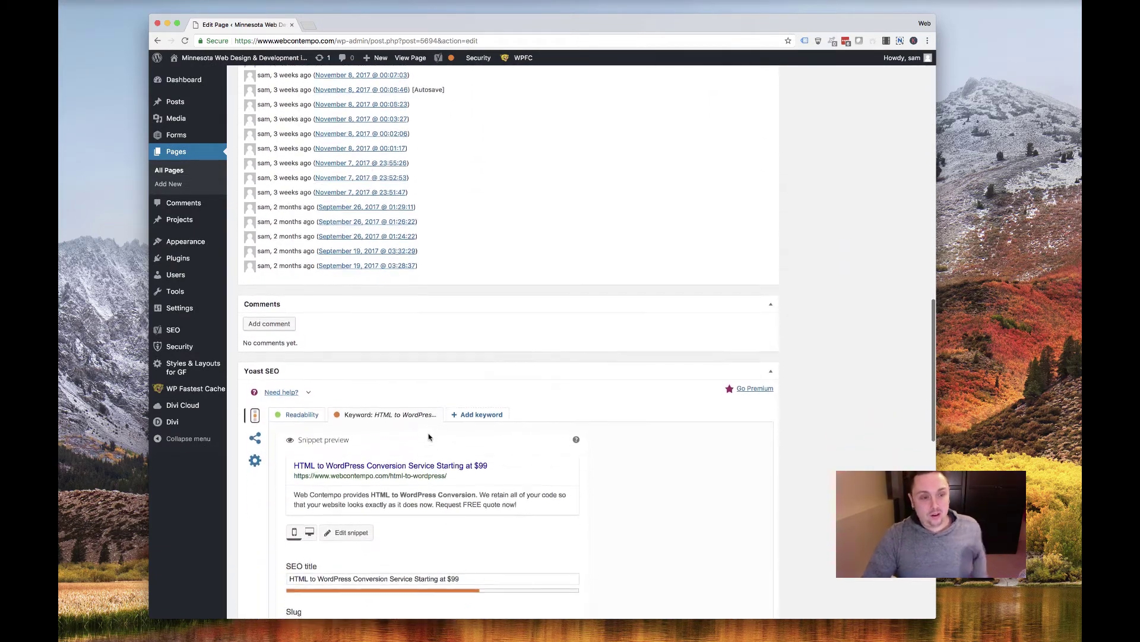
pyautogui.scroll(-2, 402, 442)
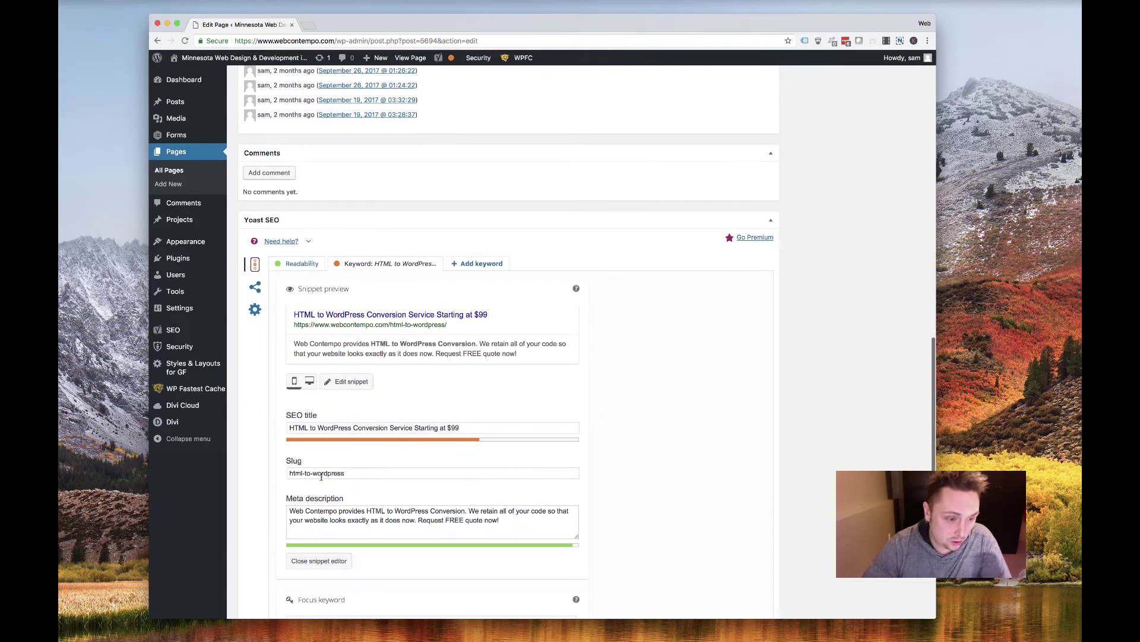
pyautogui.scroll(-6, 371, 478)
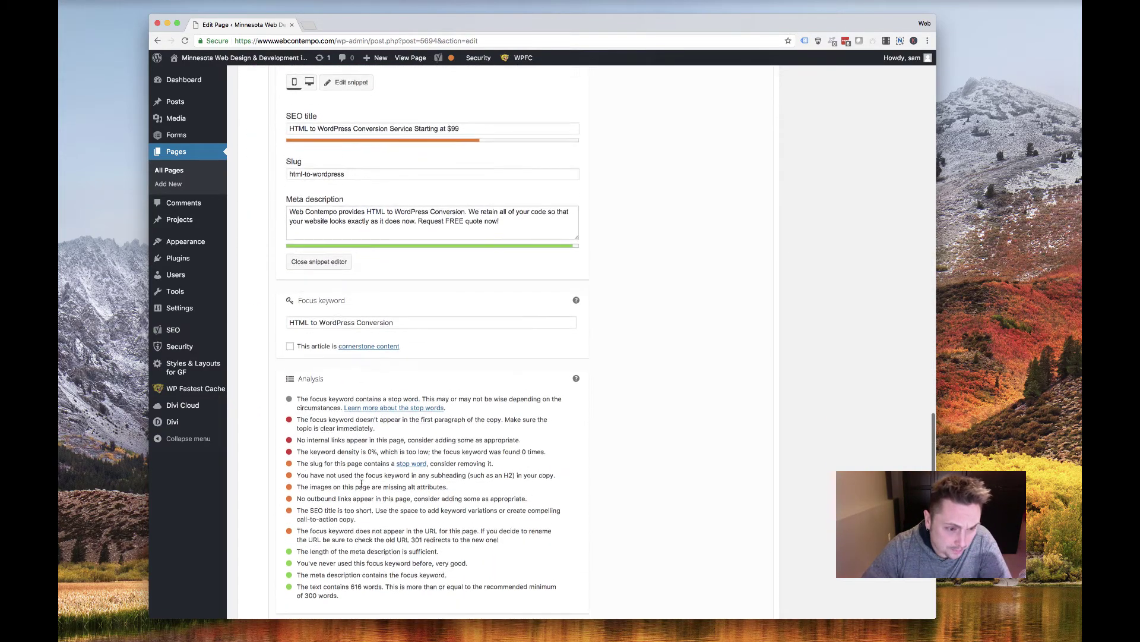
pyautogui.scroll(-1, 432, 432)
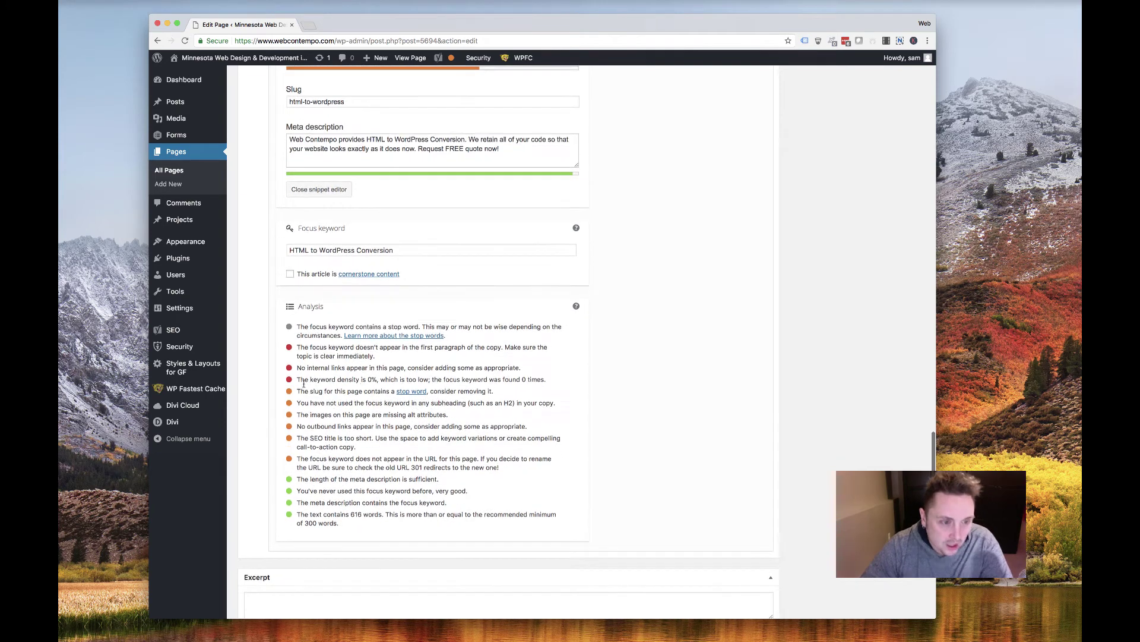
pyautogui.moveTo(474, 462); pyautogui.dragTo(300, 343)
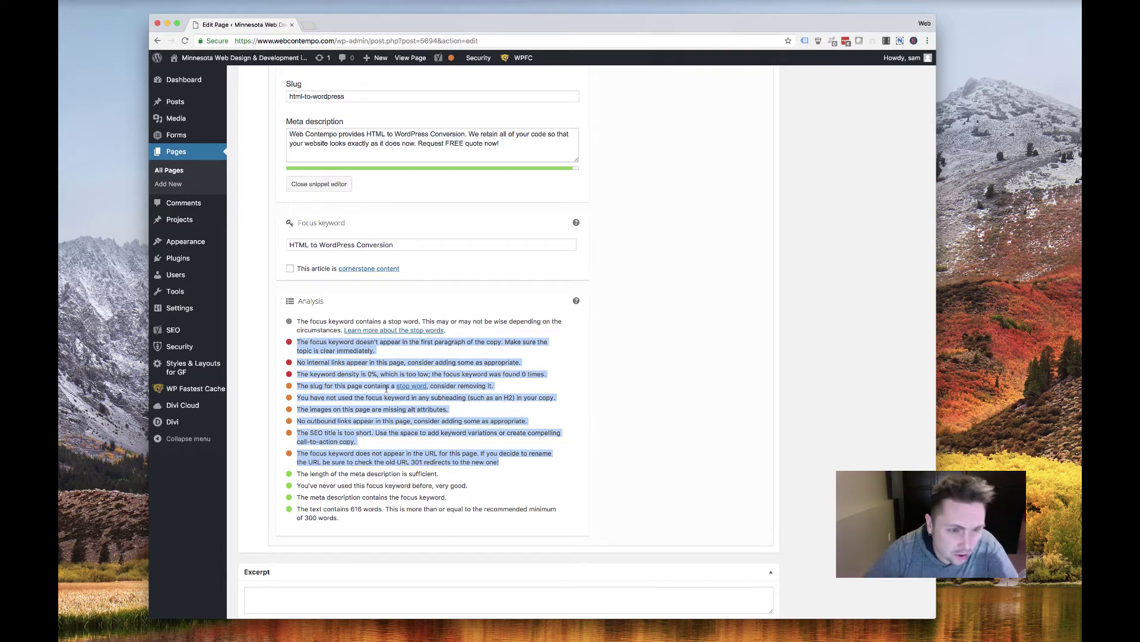
# Compare the page's SEO title and snippet preview with its Divi Builder content layout
pyautogui.scroll(10, 462, 264)
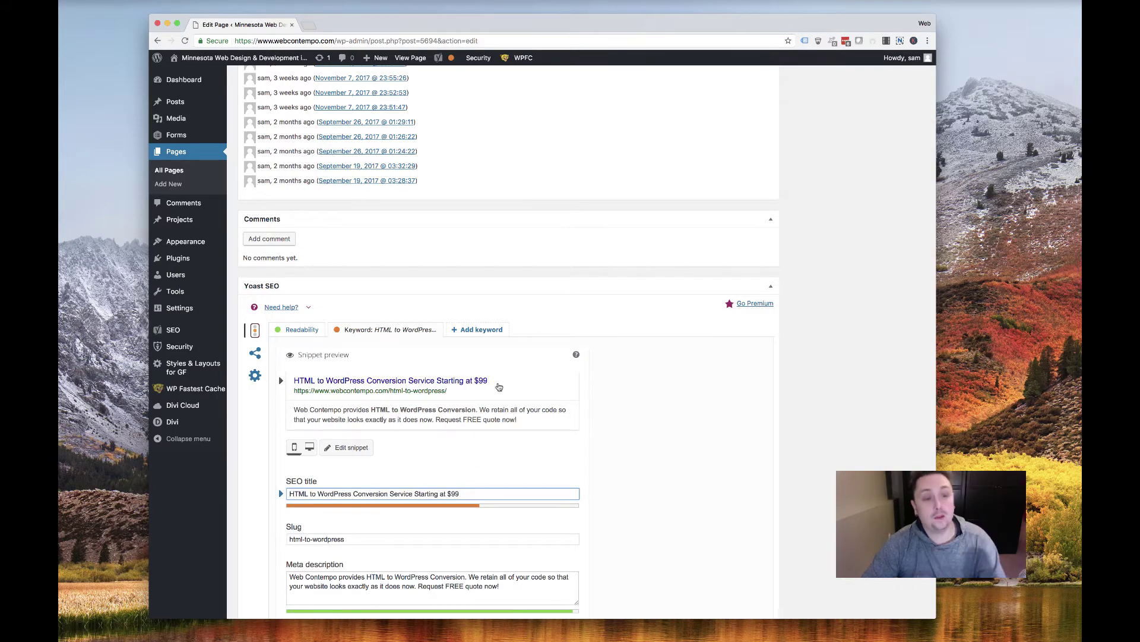
pyautogui.scroll(20, 377, 433)
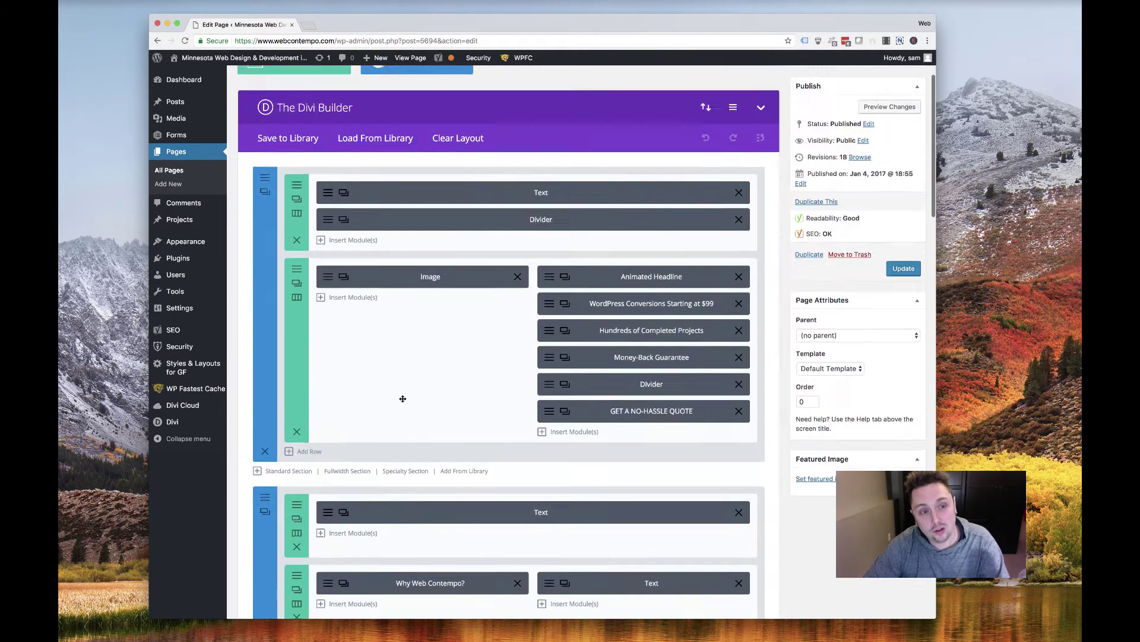
pyautogui.scroll(-20, 372, 255)
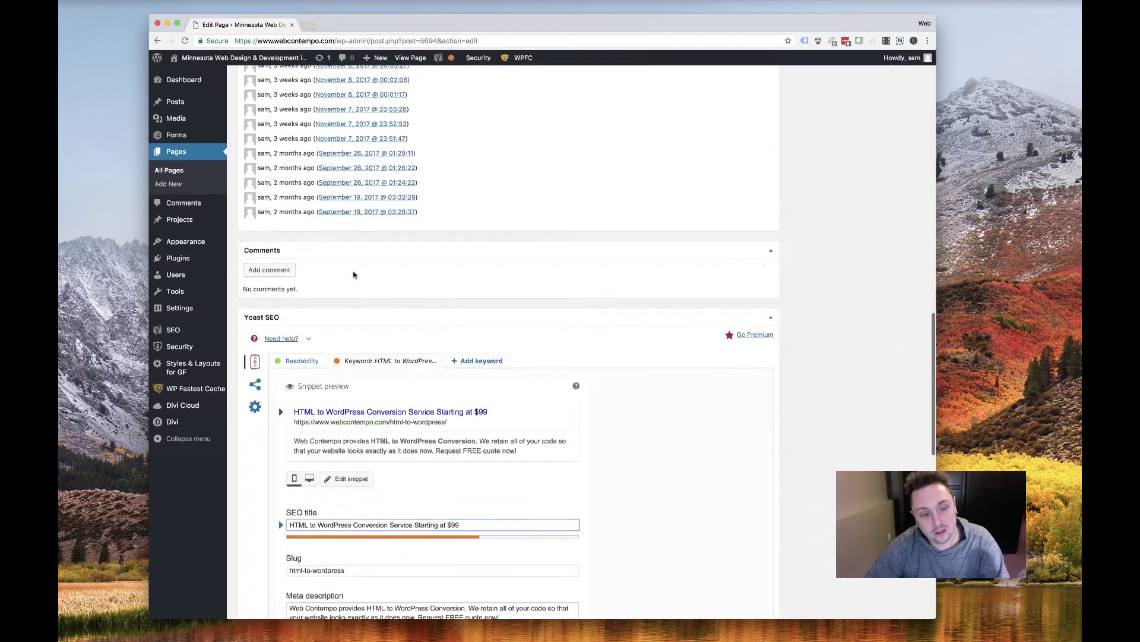
pyautogui.scroll(-2, 406, 336)
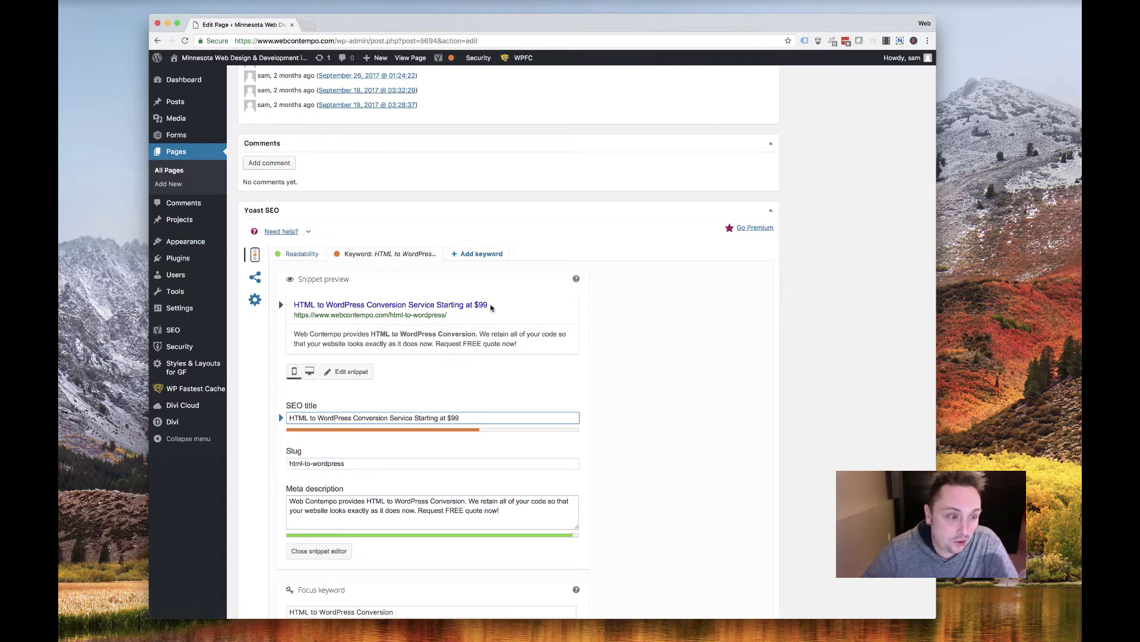
# Check the Yoast SEO dashboard for problems and notifications, and compare the SEO and readability ratings across all pages
pyautogui.moveTo(205, 335)
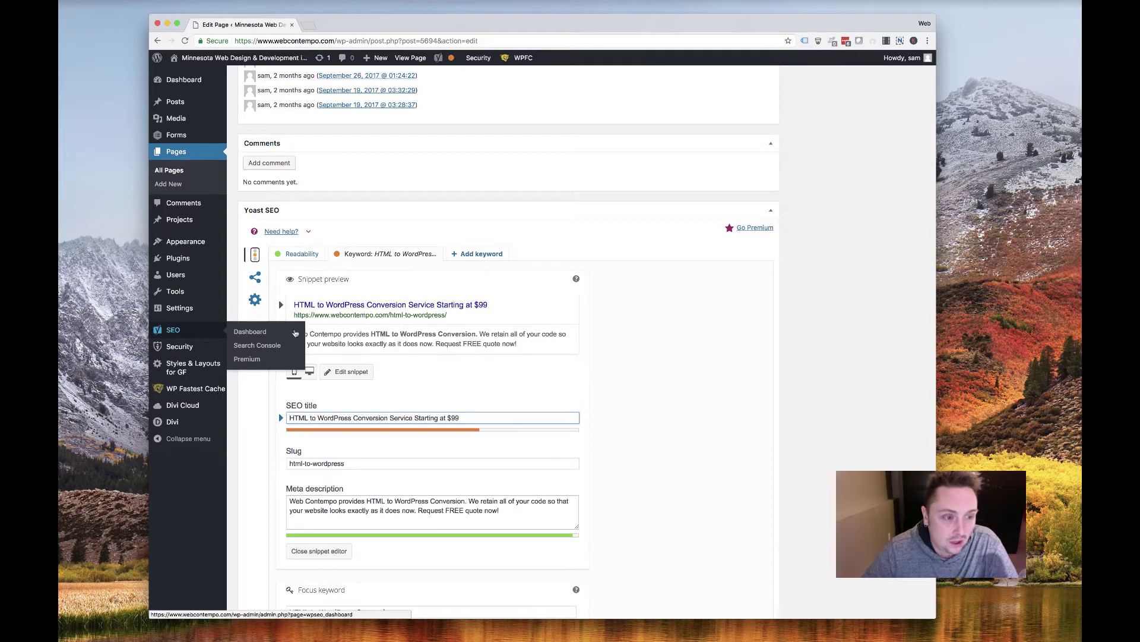
pyautogui.click(244, 335)
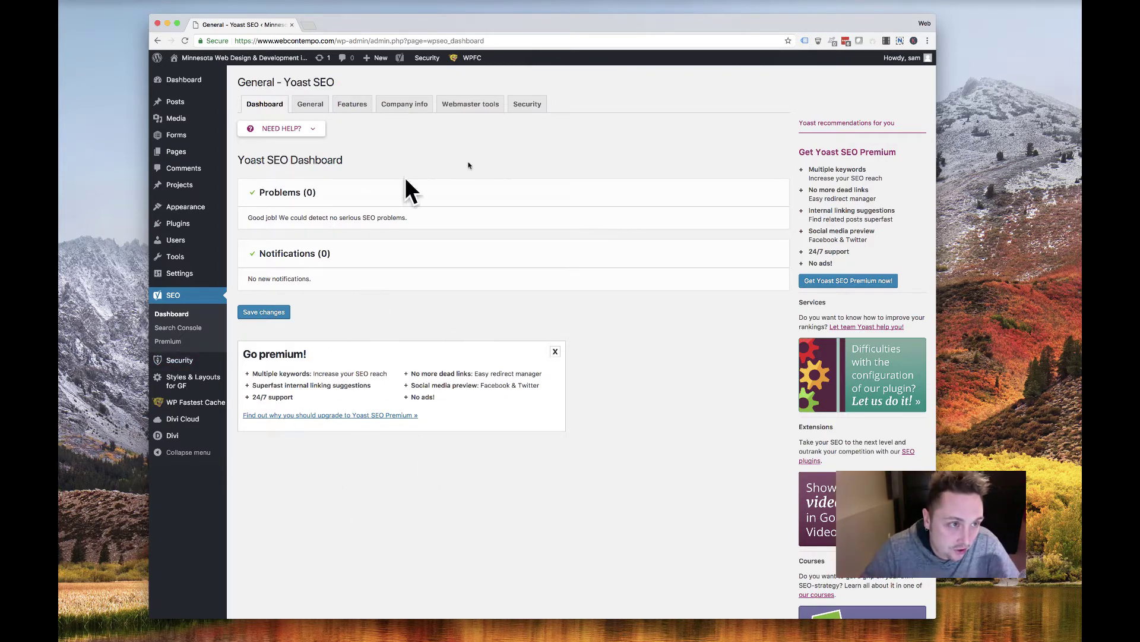
pyautogui.click(179, 152)
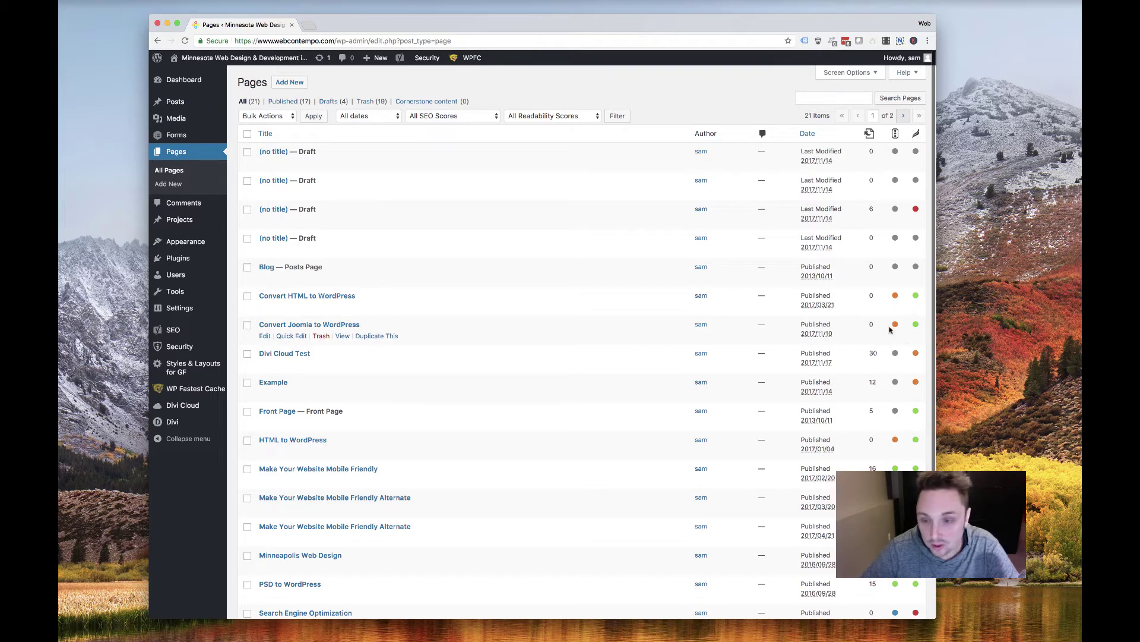
pyautogui.scroll(-5, 910, 363)
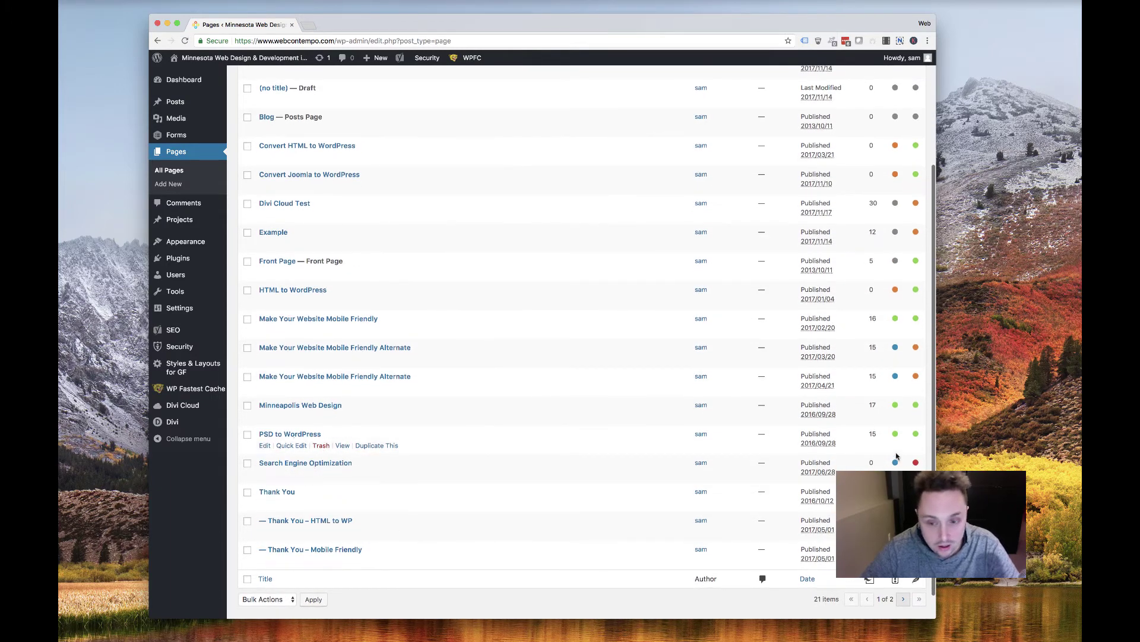
pyautogui.scroll(5, 680, 374)
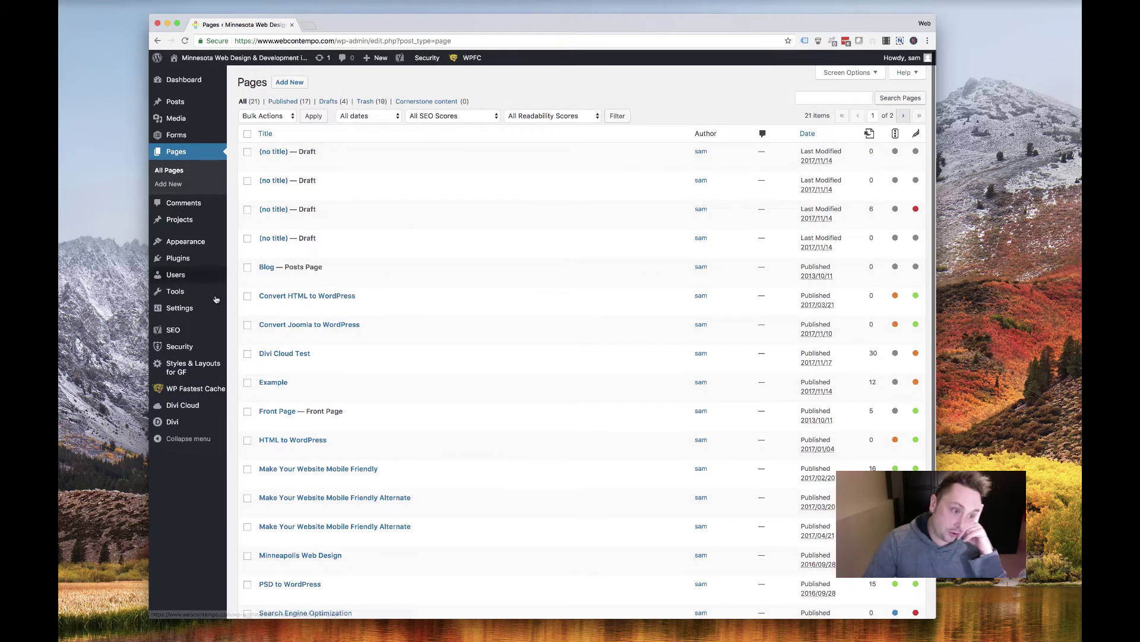
pyautogui.scroll(-1, 187, 404)
# Look through the installed plugins and highlight the WP Fastest Cache entry
pyautogui.click(173, 330)
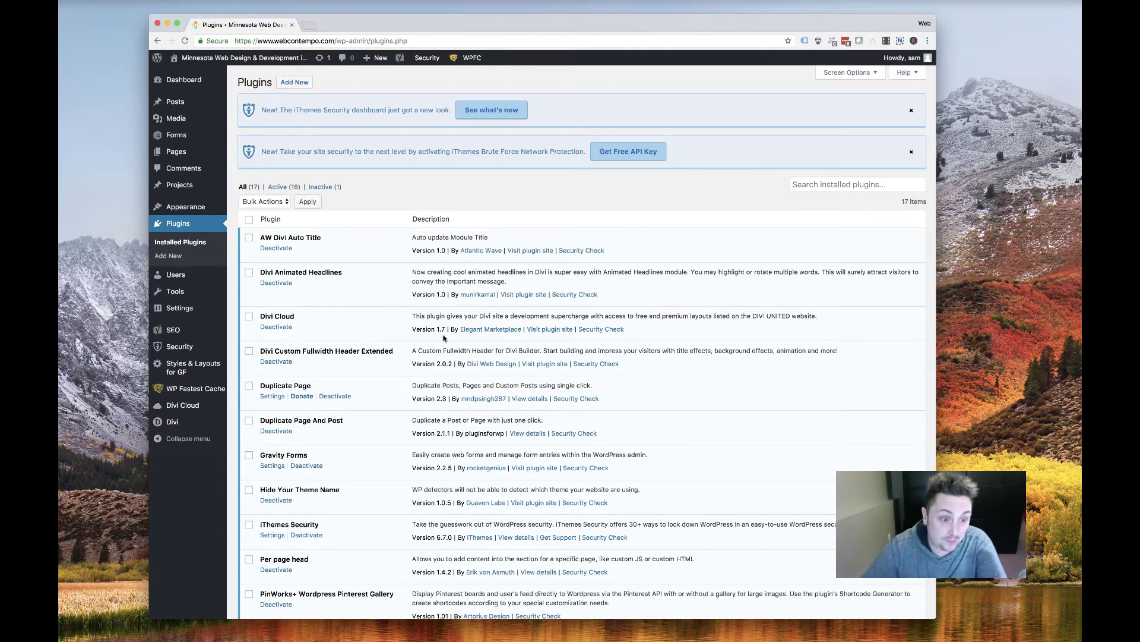
pyautogui.scroll(-5, 442, 337)
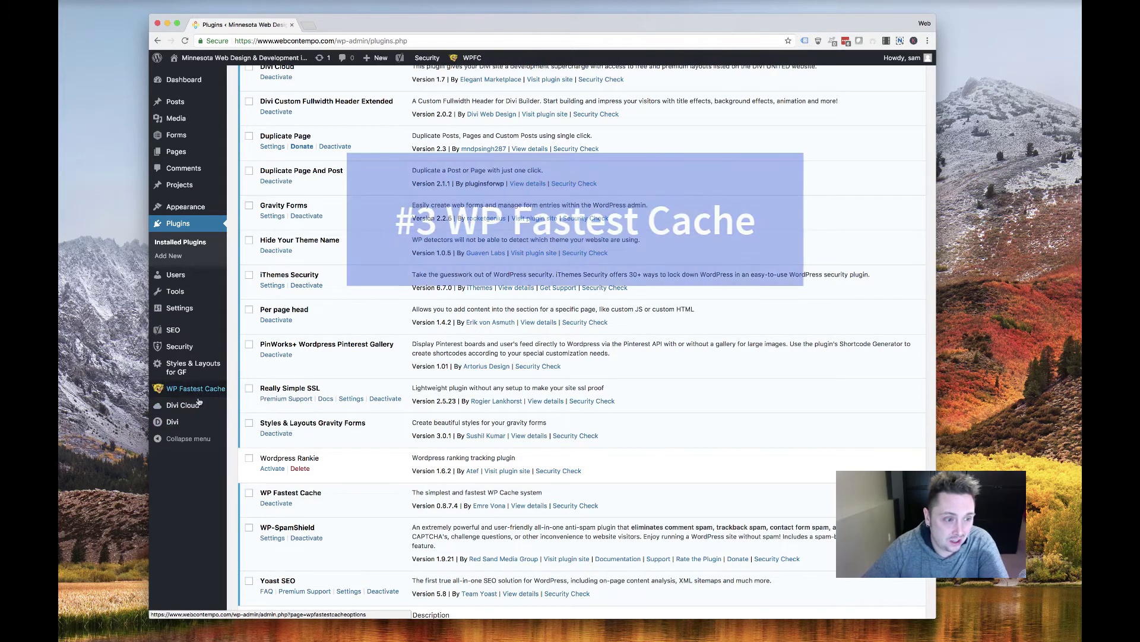
pyautogui.moveTo(330, 493); pyautogui.dragTo(262, 493)
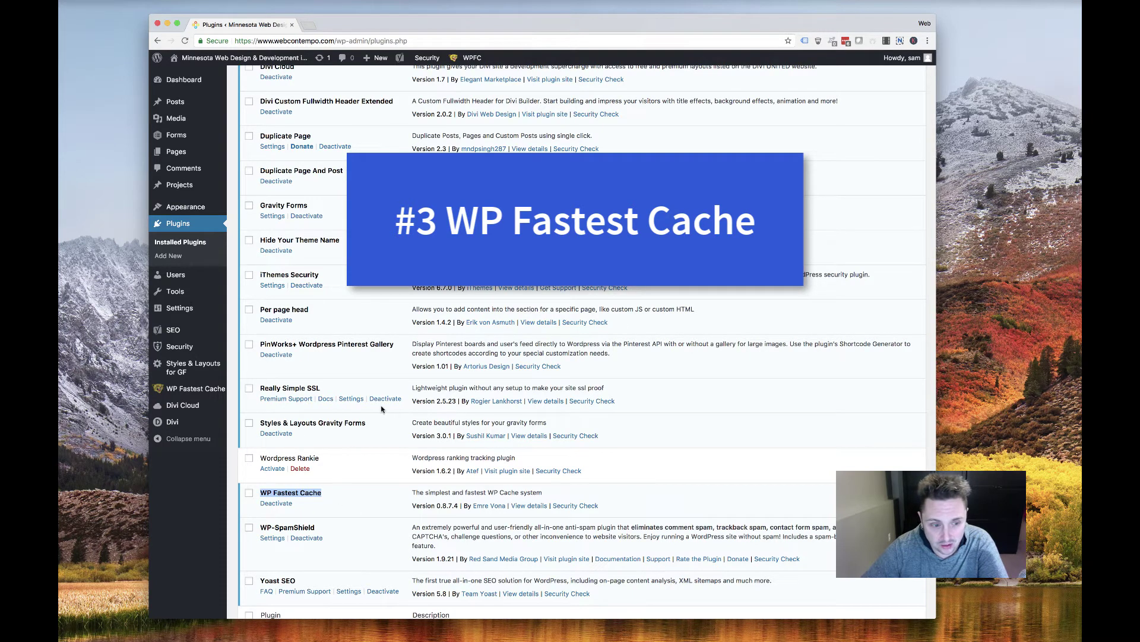
# Examine the WP Fastest Cache settings, highlighting the Mobile option, and check its Image Optimization feature
pyautogui.click(196, 390)
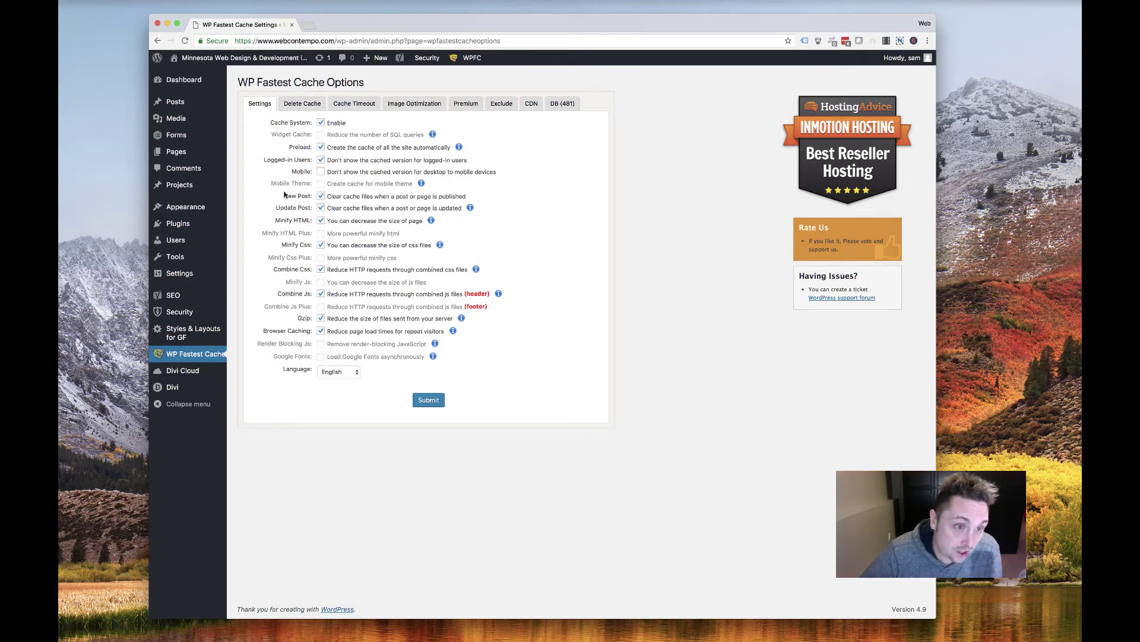
pyautogui.moveTo(362, 169); pyautogui.dragTo(478, 172)
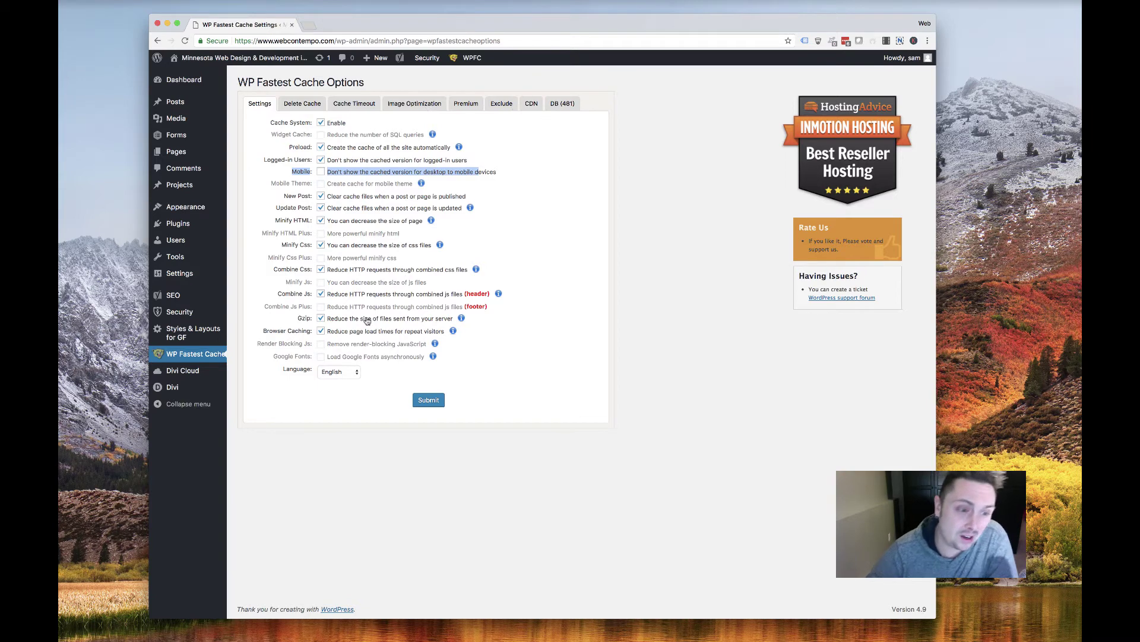
pyautogui.click(429, 104)
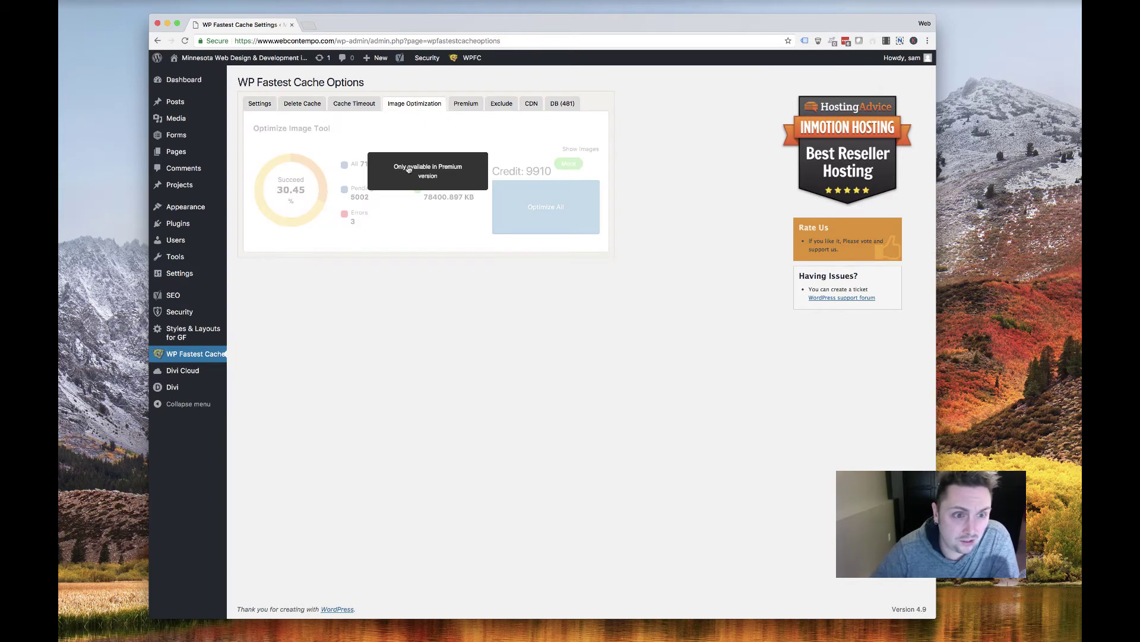
pyautogui.click(259, 104)
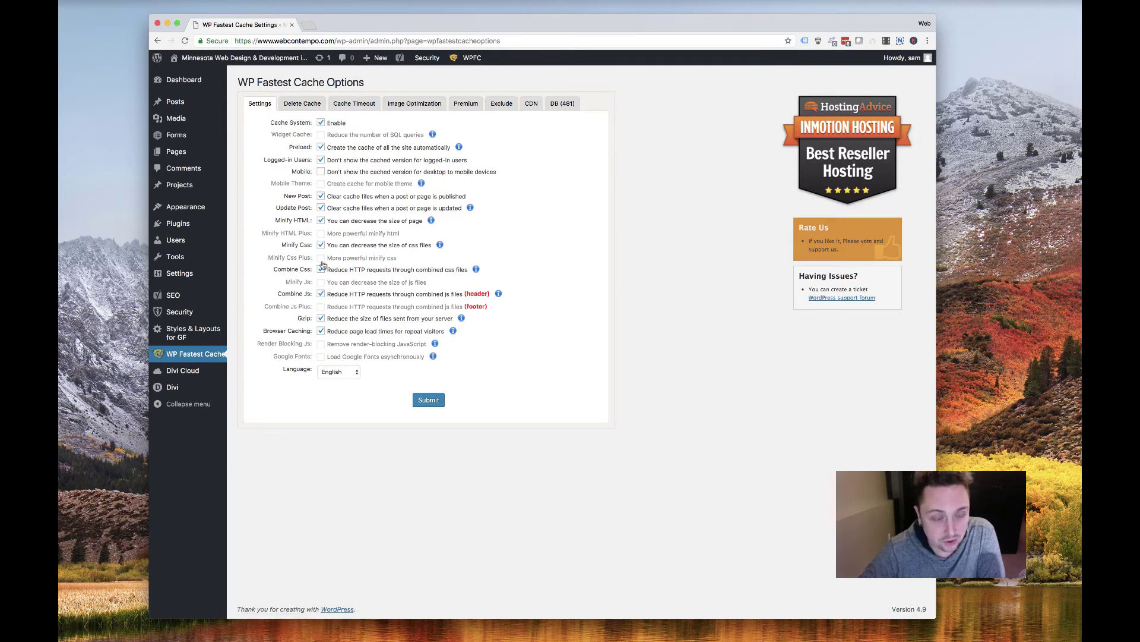
# Look over the enabled WP Fastest Cache settings up close and show the quick options for deleting the cache
pyautogui.scroll(2, 413, 192)
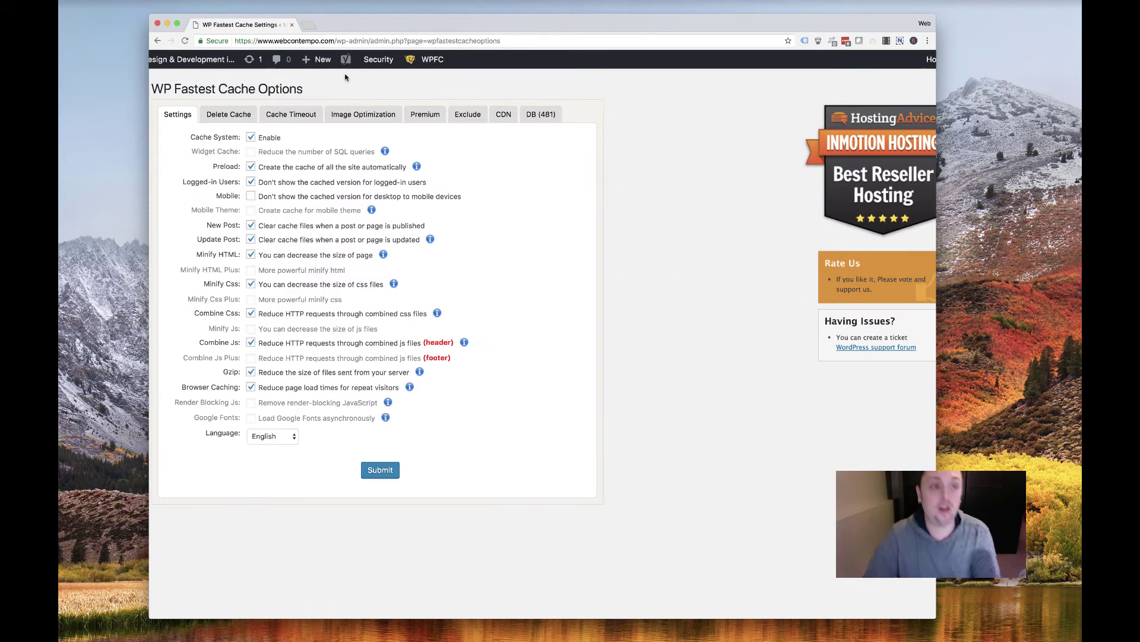
pyautogui.scroll(-2, 495, 212)
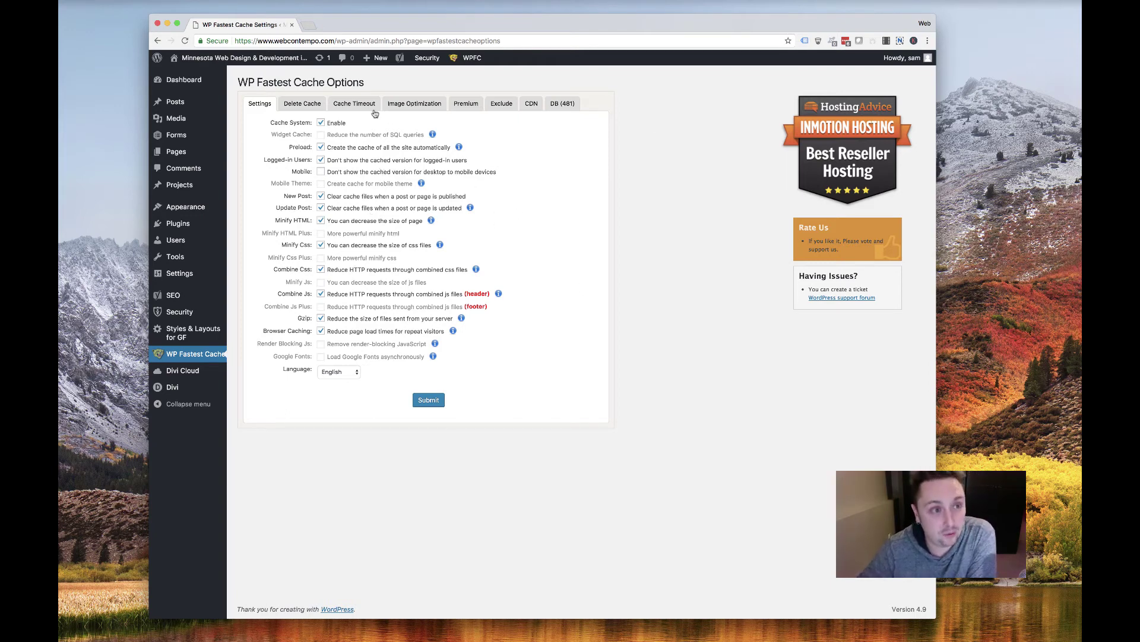
pyautogui.moveTo(479, 62)
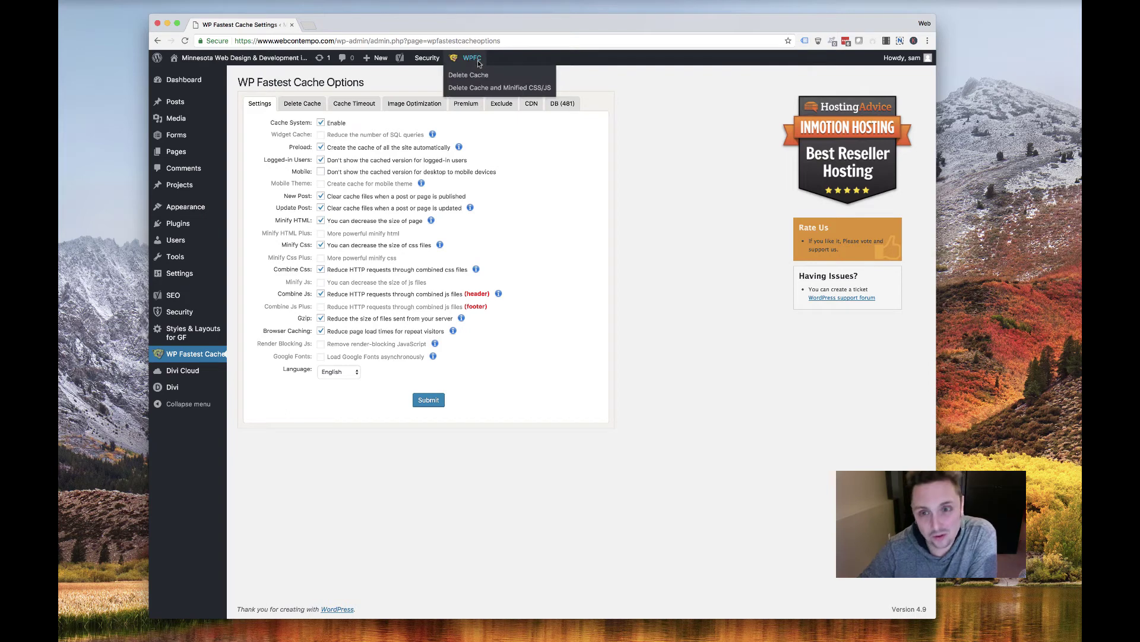